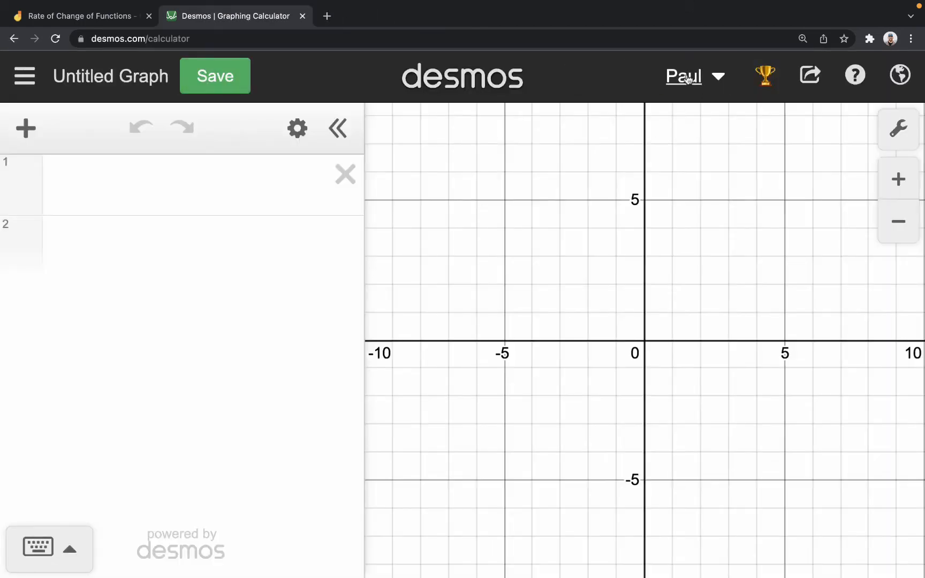
# - Look through the account's list of saved graphs and return to the blank graph
pyautogui.click(688, 77)
pyautogui.click(657, 79)
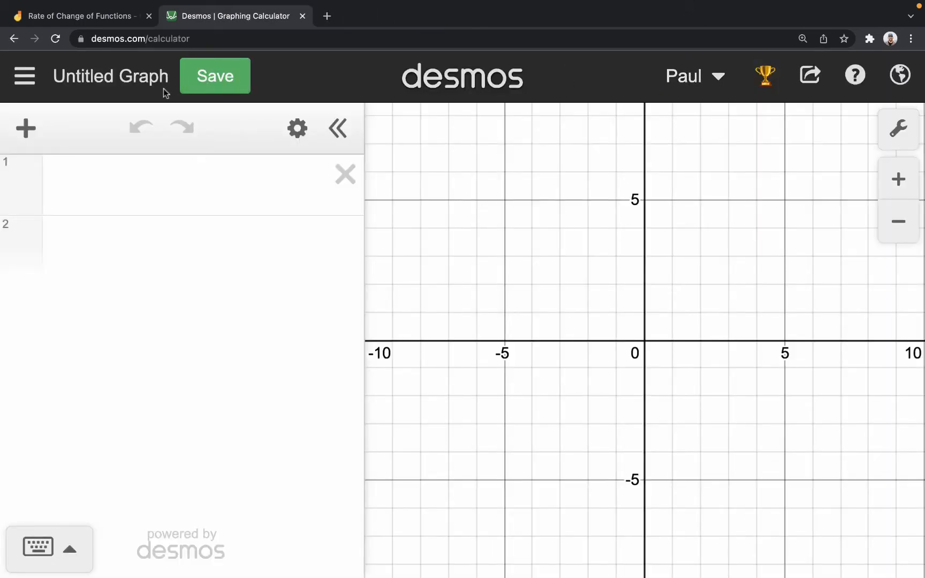
pyautogui.click(44, 79)
pyautogui.scroll(-15, 167, 265)
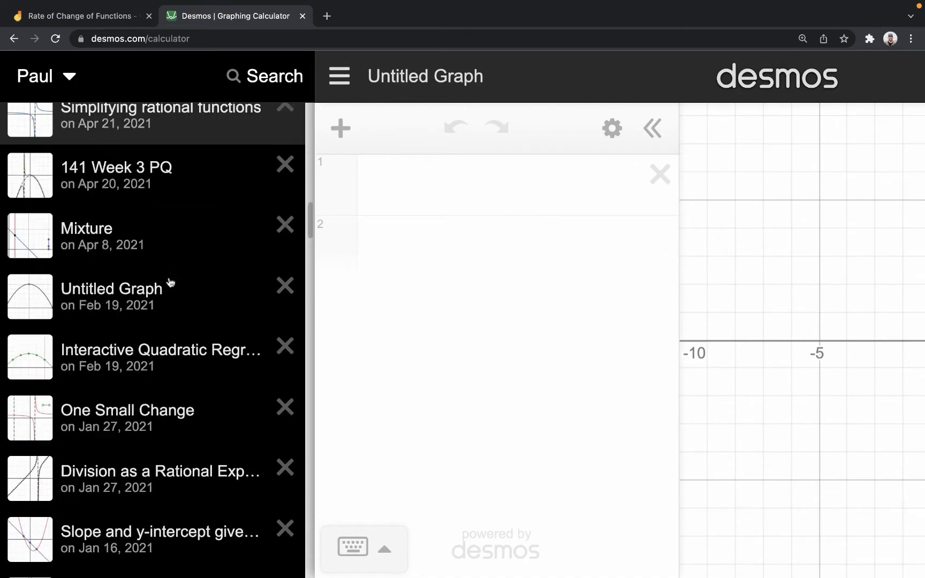
pyautogui.scroll(12, 173, 279)
pyautogui.scroll(3, 173, 278)
pyautogui.click(485, 205)
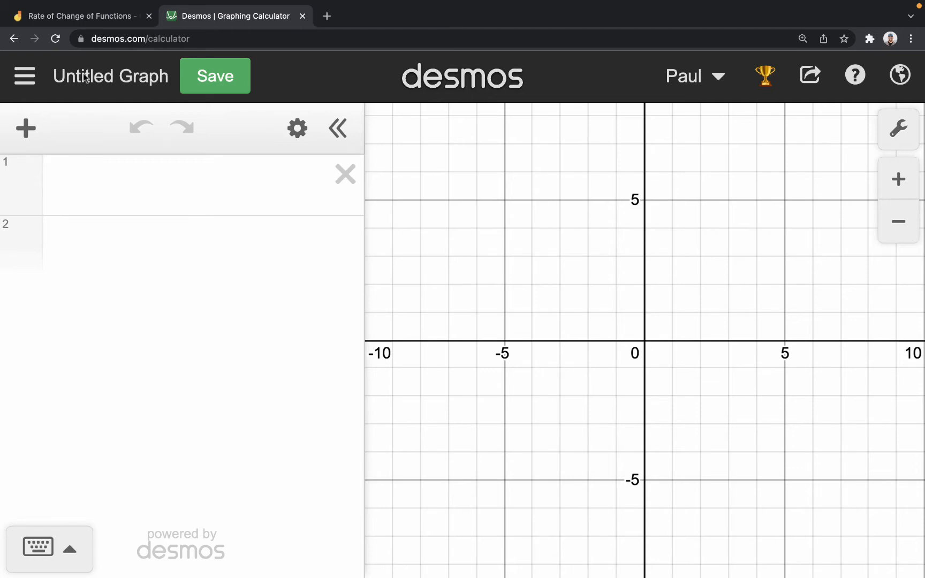
# - Save the blank graph under the title "Rate of Change Exercise"
pyautogui.click(205, 76)
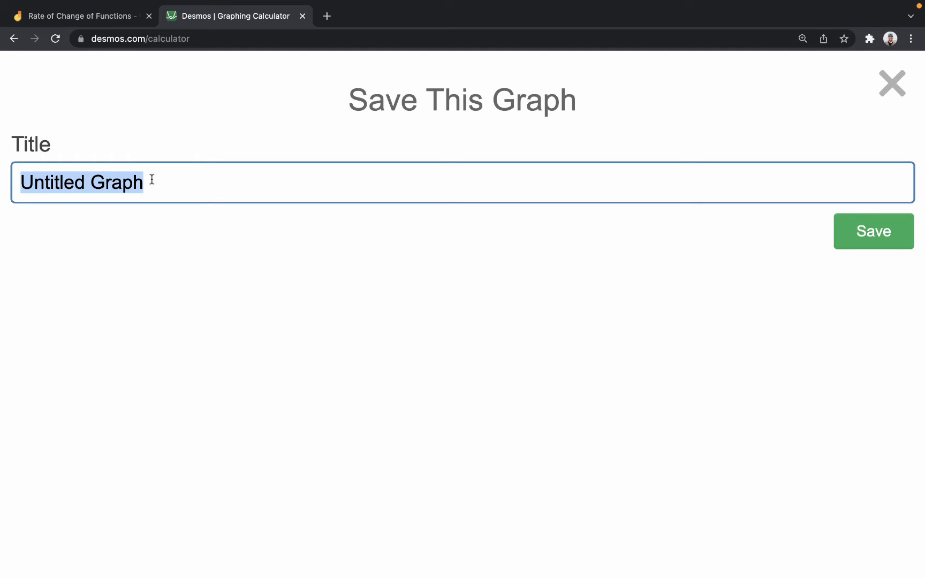
pyautogui.write('Rate of Cha')
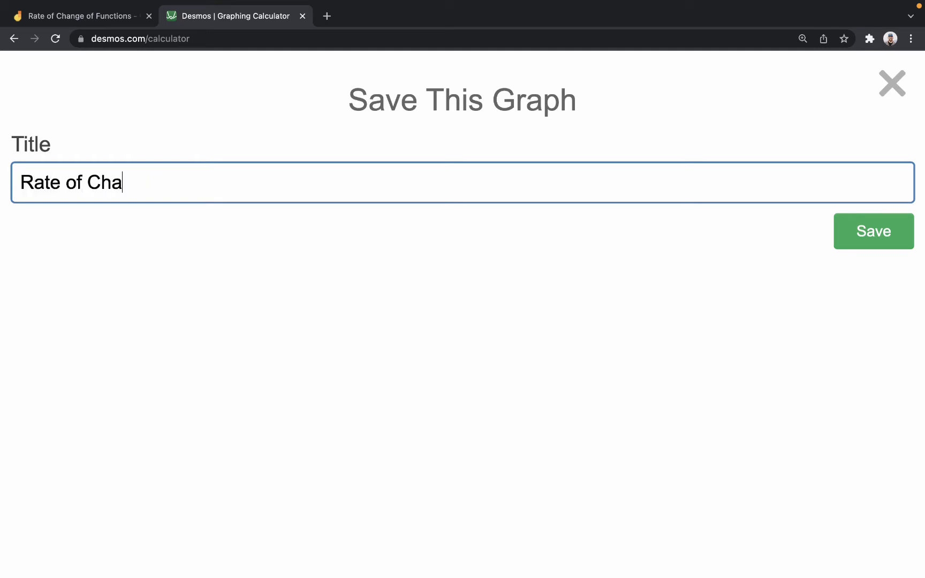
pyautogui.write('nge Exce')
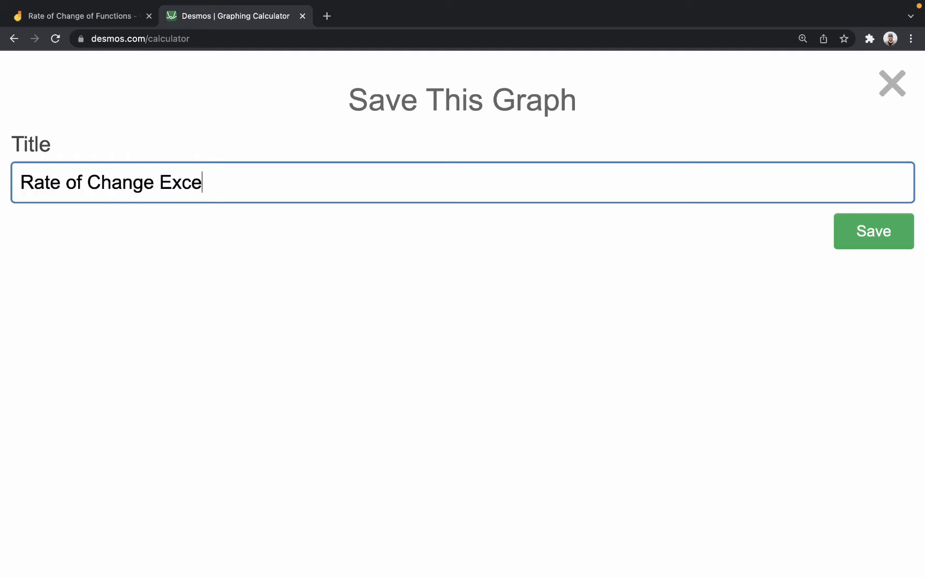
pyautogui.write('cise')
pyautogui.click(834, 238)
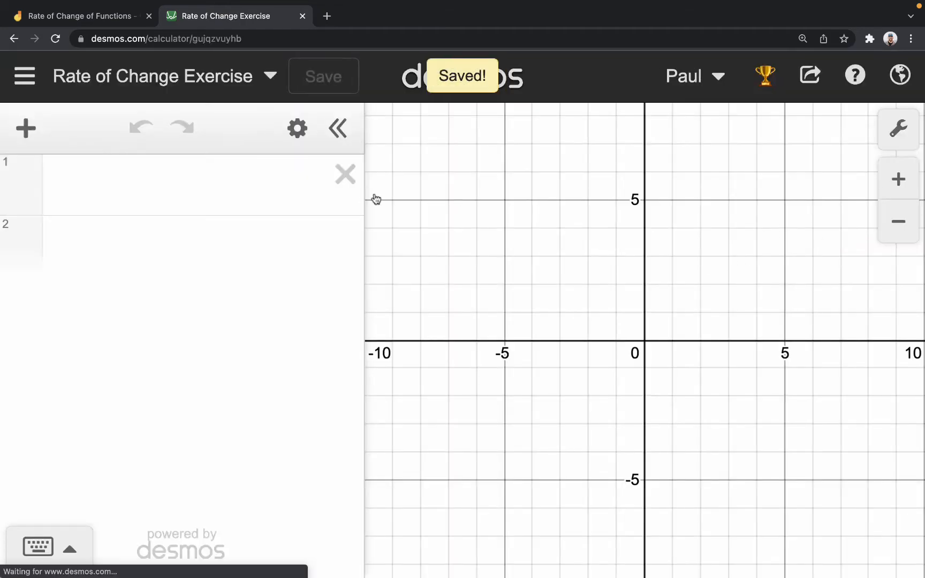
# - Enter the function f(x) = 2x^2 - 4x in the first expression line
pyautogui.click(221, 191)
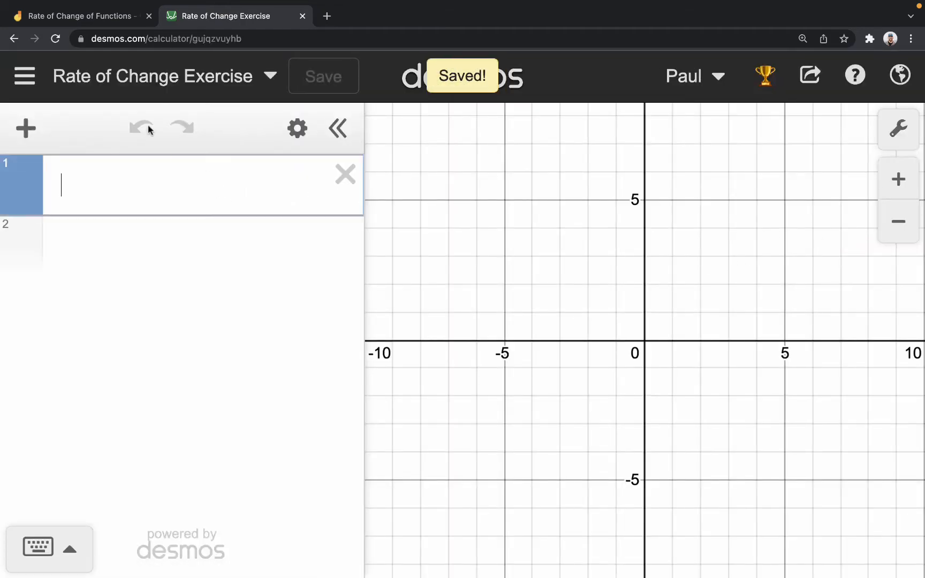
pyautogui.write('f(x)')
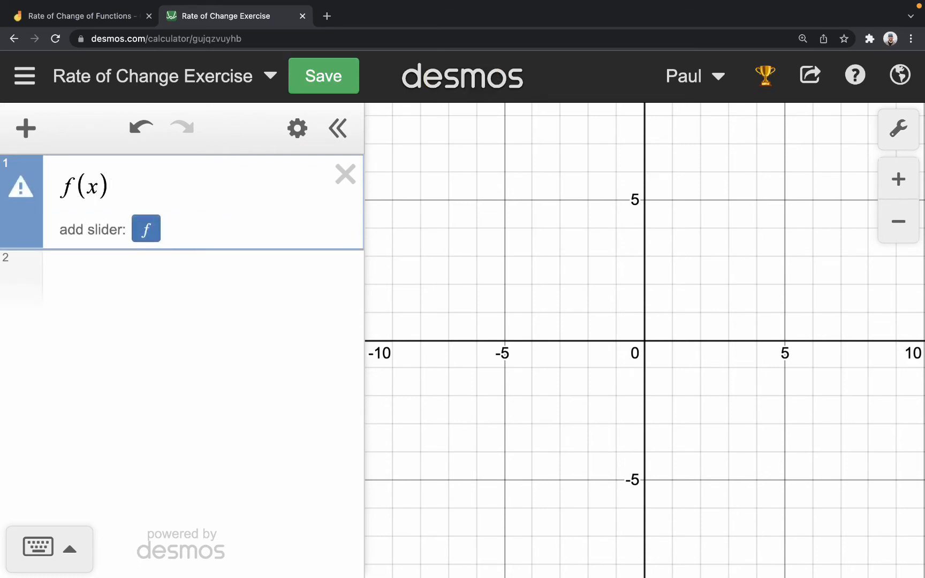
pyautogui.write('=')
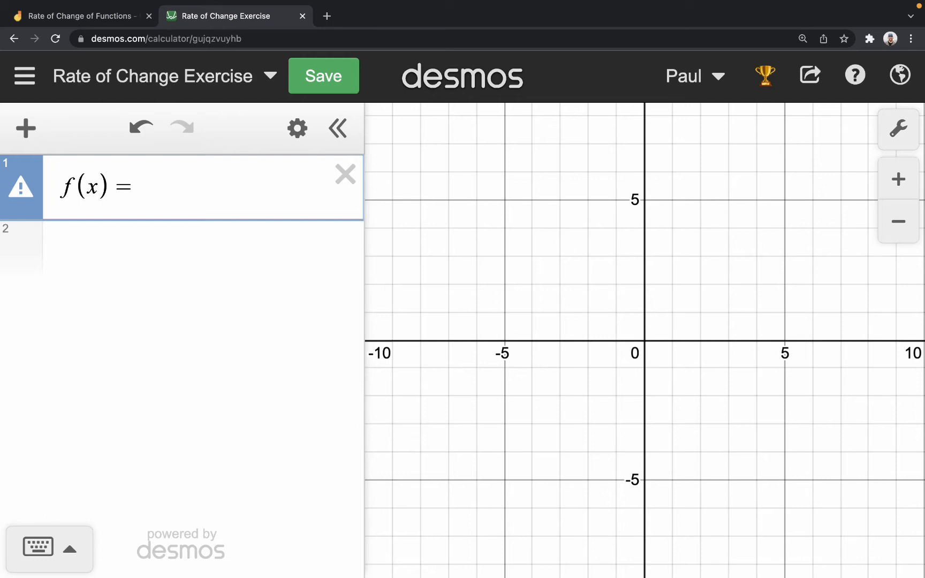
pyautogui.write('2')
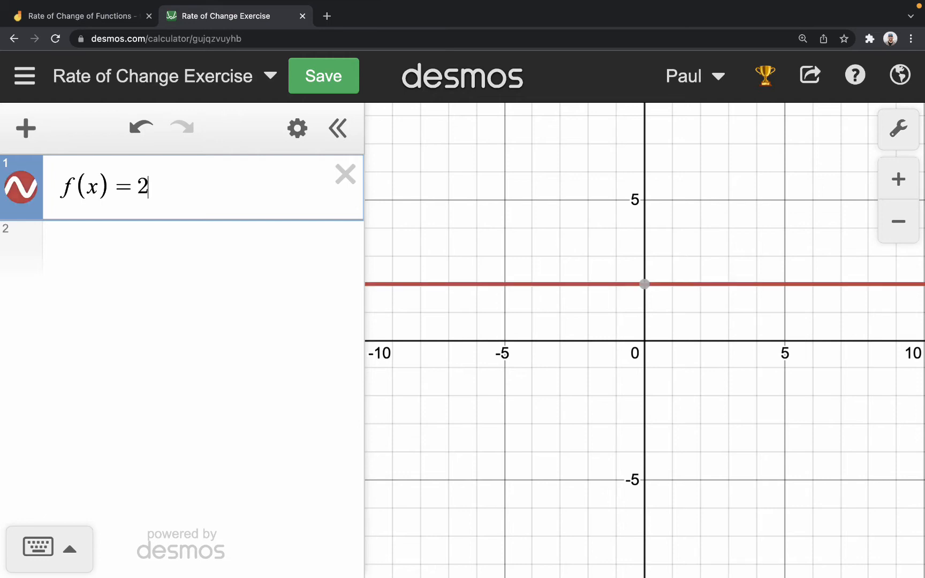
pyautogui.write('x^2')
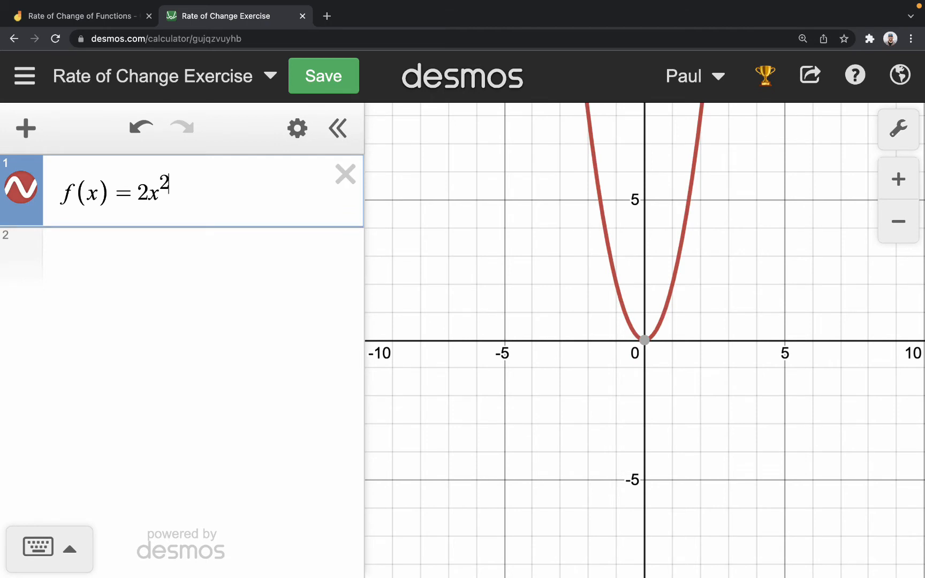
pyautogui.click(69, 549)
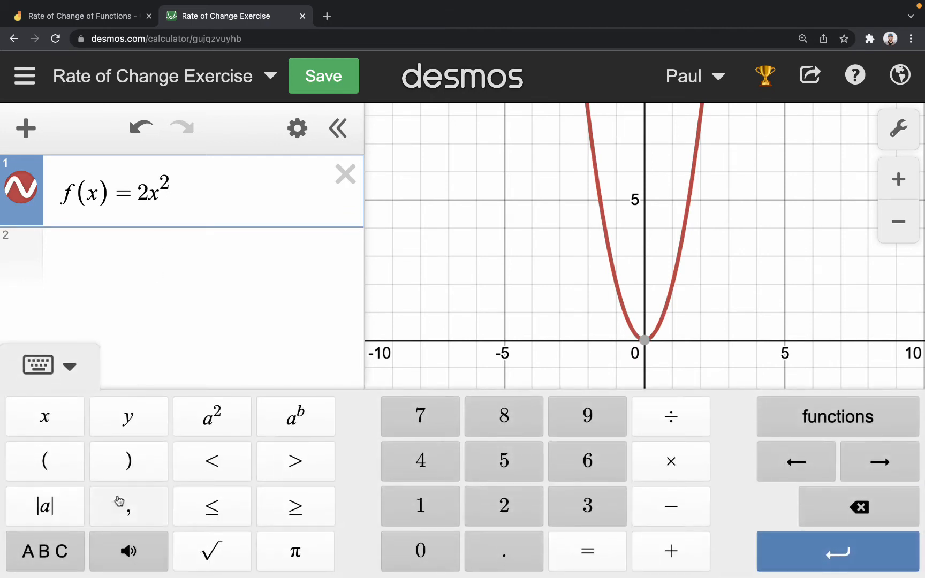
pyautogui.click(38, 367)
pyautogui.press('Right')
pyautogui.write('-4x')
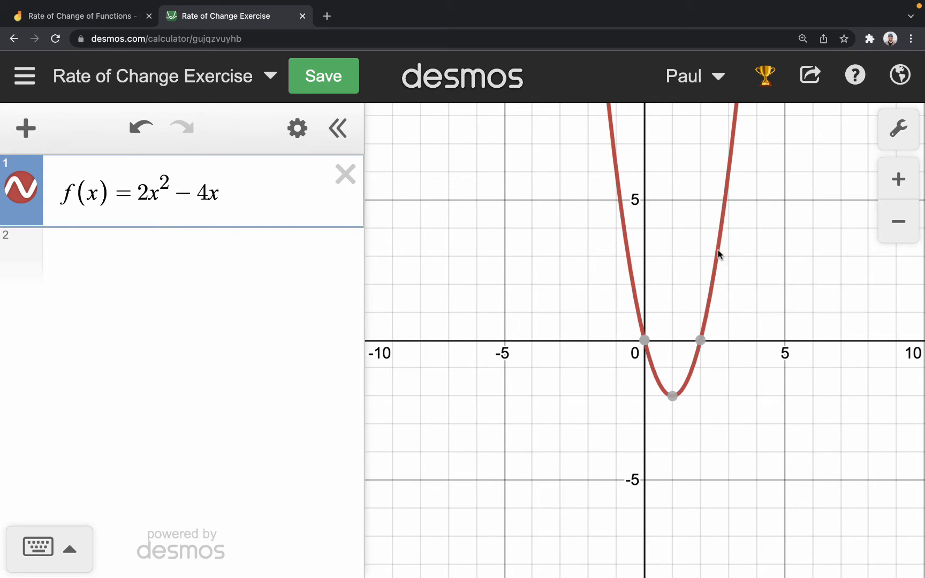
pyautogui.moveTo(721, 251)
pyautogui.mouseDown()
pyautogui.moveTo(704, 328)
pyautogui.moveTo(636, 339)
pyautogui.moveTo(601, 205)
pyautogui.moveTo(649, 360)
pyautogui.moveTo(726, 285)
pyautogui.moveTo(693, 273)
pyautogui.mouseUp()
# - Add the point (-2, f(-2)) in the second expression line and show its coordinate label
pyautogui.click(155, 262)
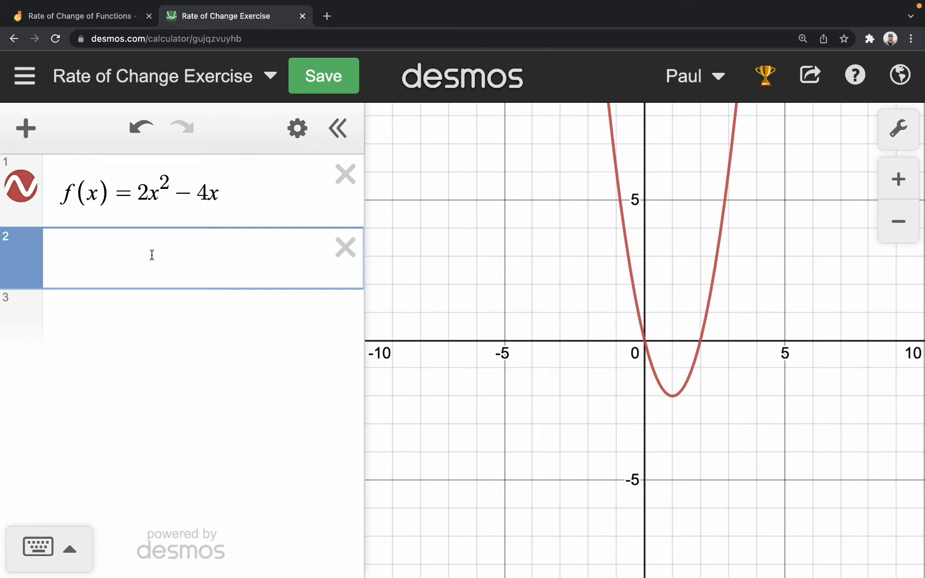
pyautogui.write('(-2')
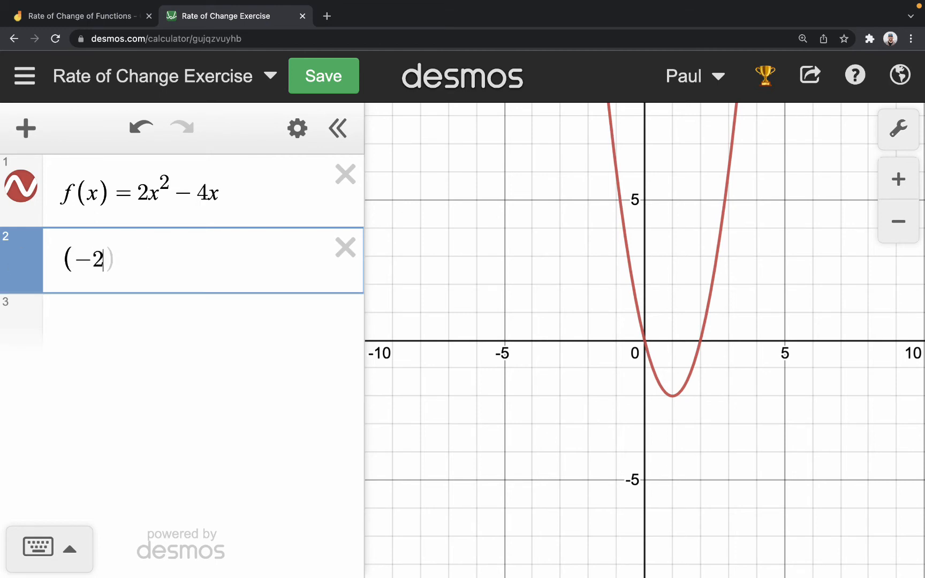
pyautogui.write(',f(')
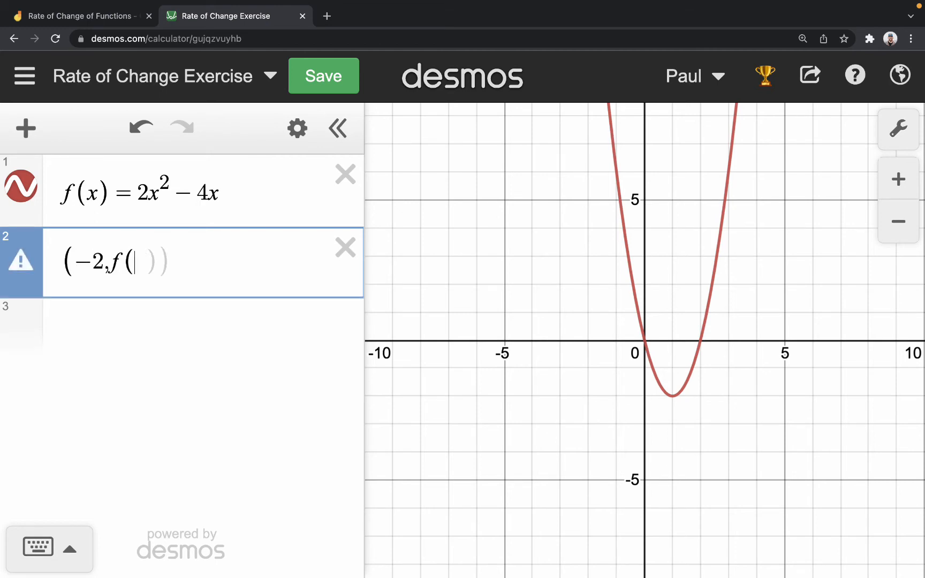
pyautogui.write('-2))')
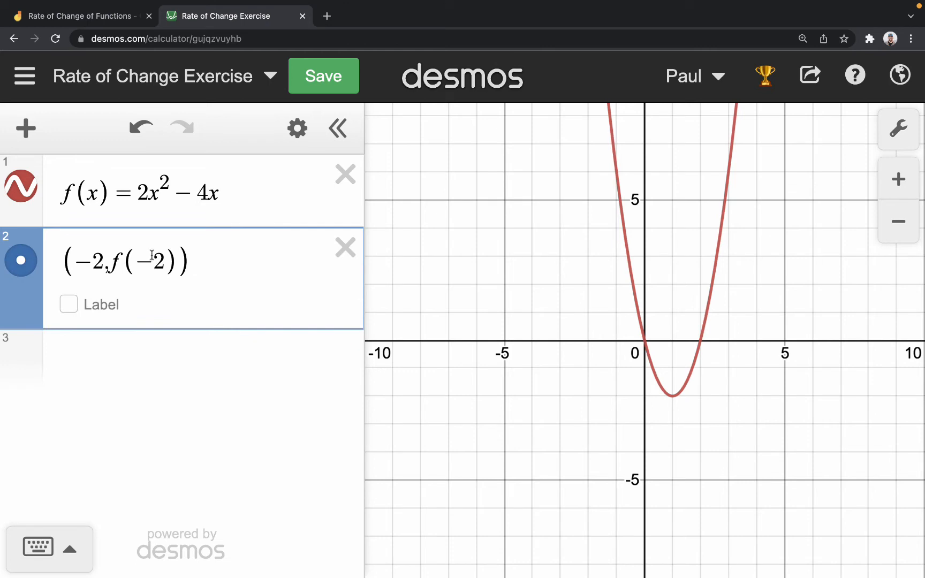
pyautogui.click(69, 305)
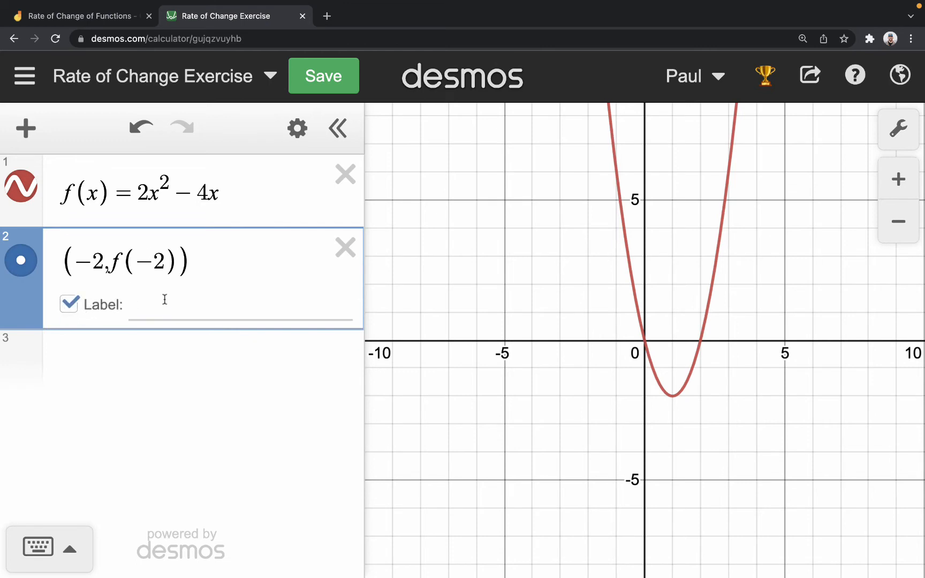
# - Add the point (5, f(5)) in the third expression line
pyautogui.click(176, 357)
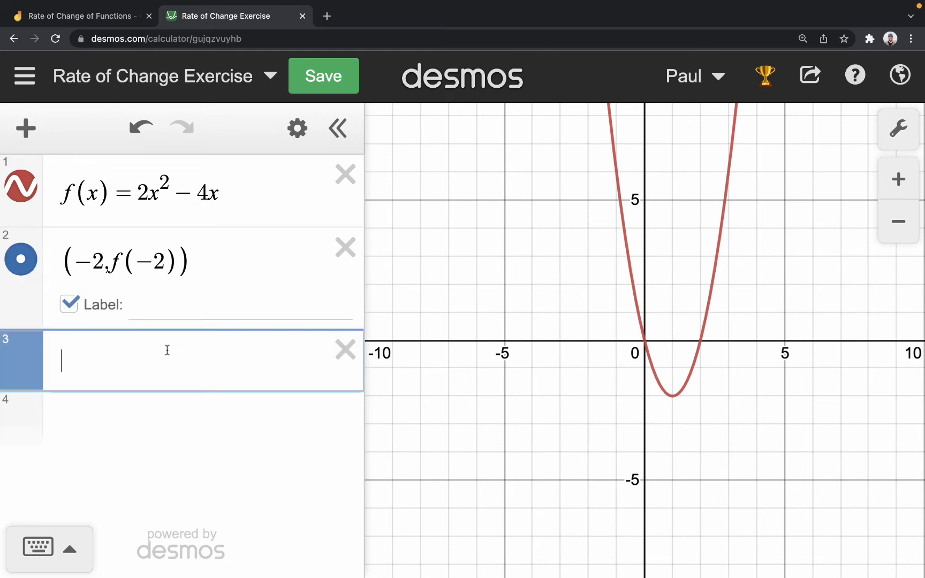
pyautogui.write('(5,f(')
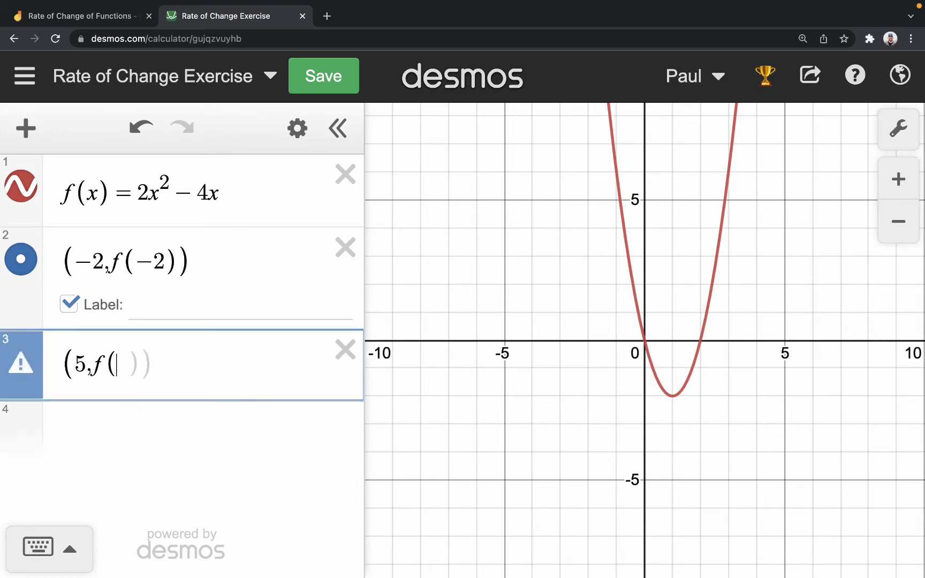
pyautogui.write('5))')
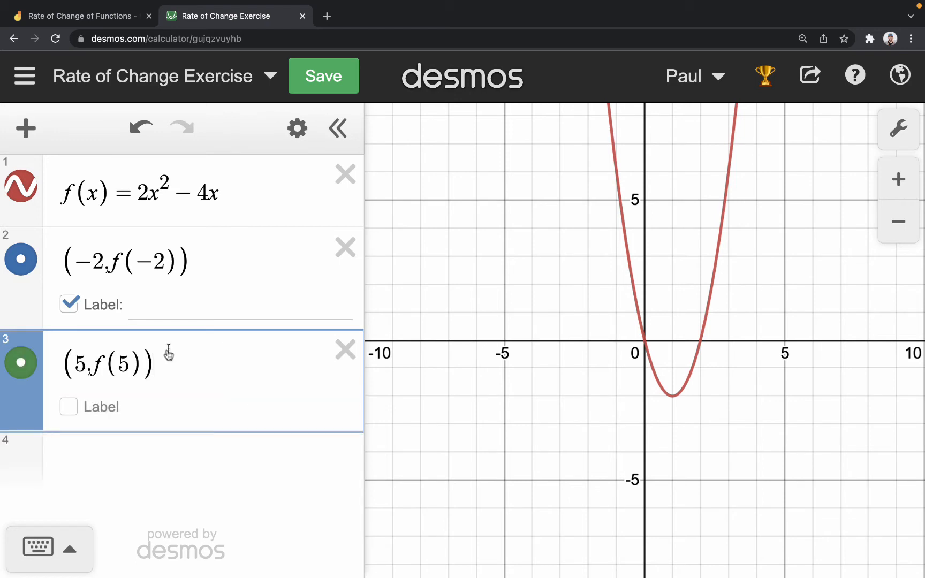
# - Evaluate f(-2) and f(5) temporarily in an empty fourth line and compare them with the worked solution in the Jamboard
pyautogui.click(144, 455)
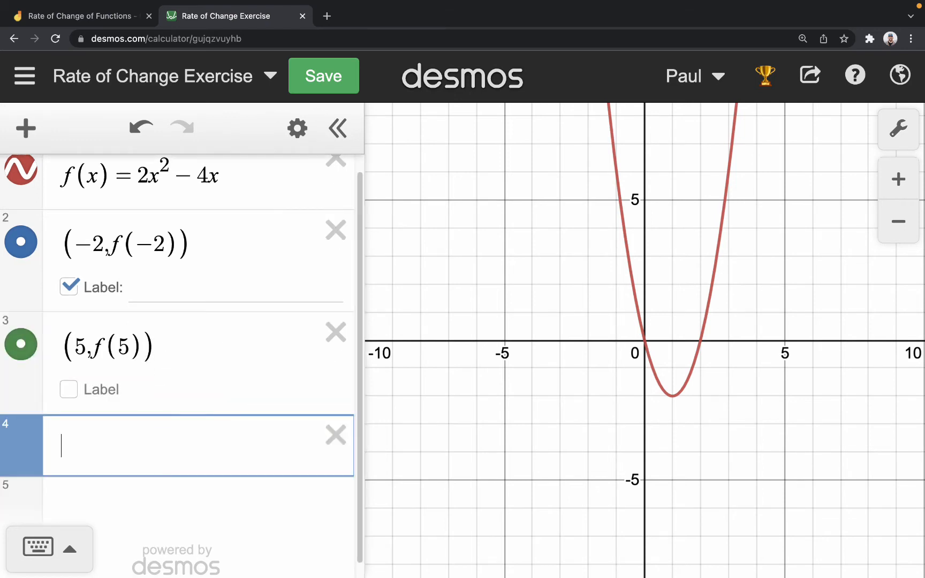
pyautogui.write('f(-2)')
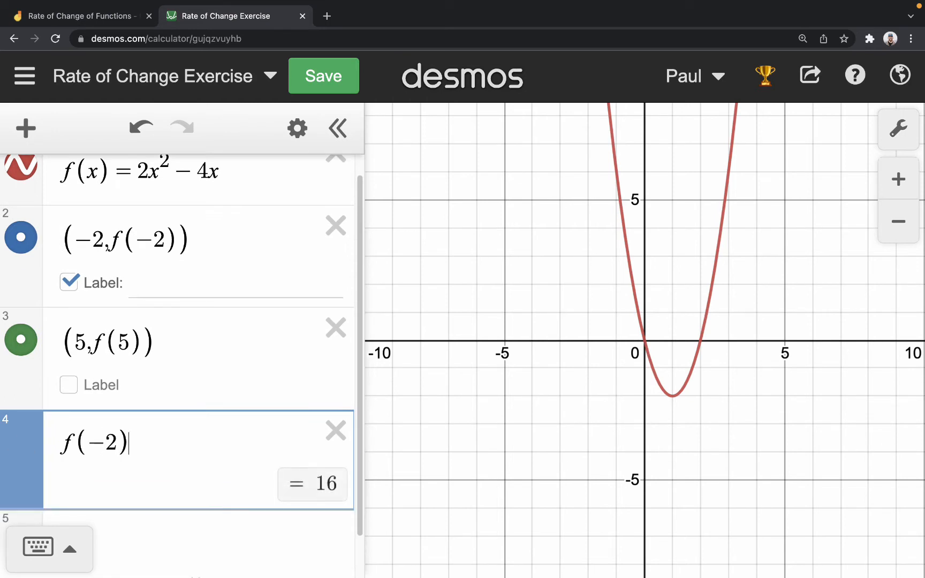
pyautogui.press('BackSpace')
pyautogui.press('BackSpace')
pyautogui.press('BackSpace')
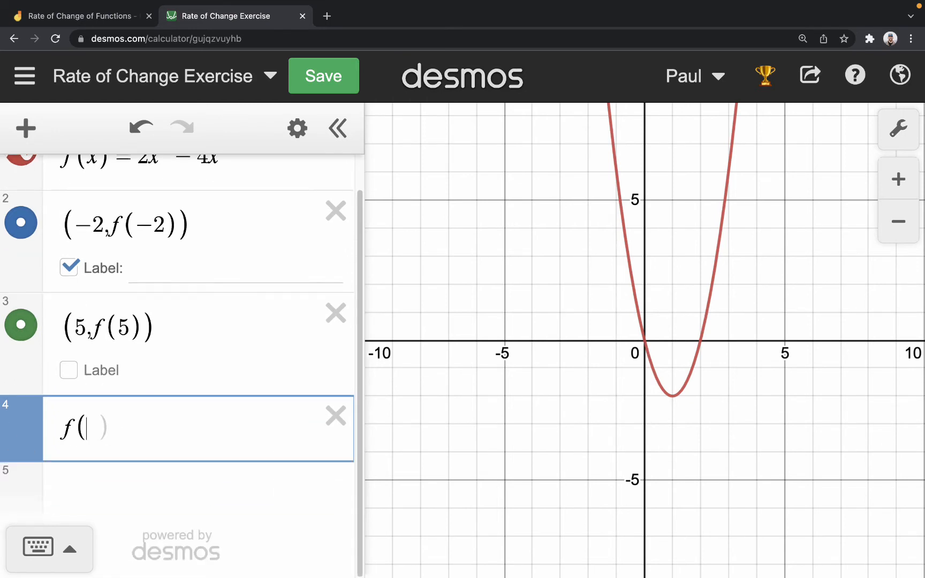
pyautogui.write('5')
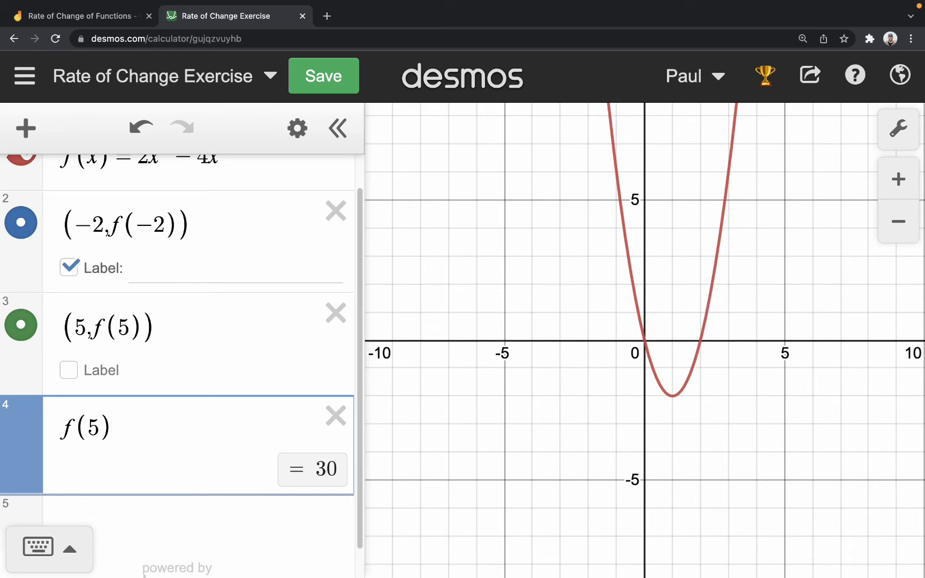
pyautogui.press('BackSpace')
pyautogui.press('BackSpace')
pyautogui.press('BackSpace')
pyautogui.press('BackSpace')
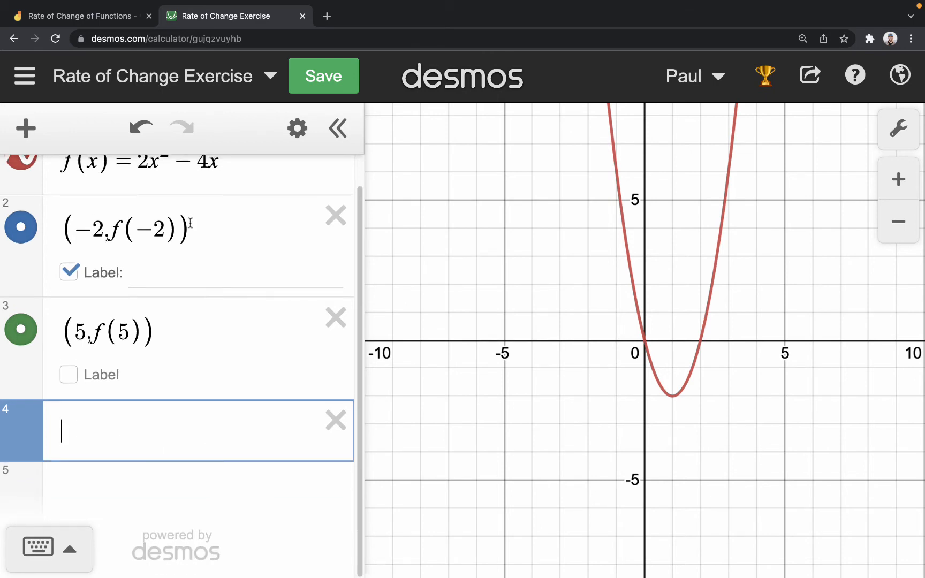
pyautogui.click(103, 20)
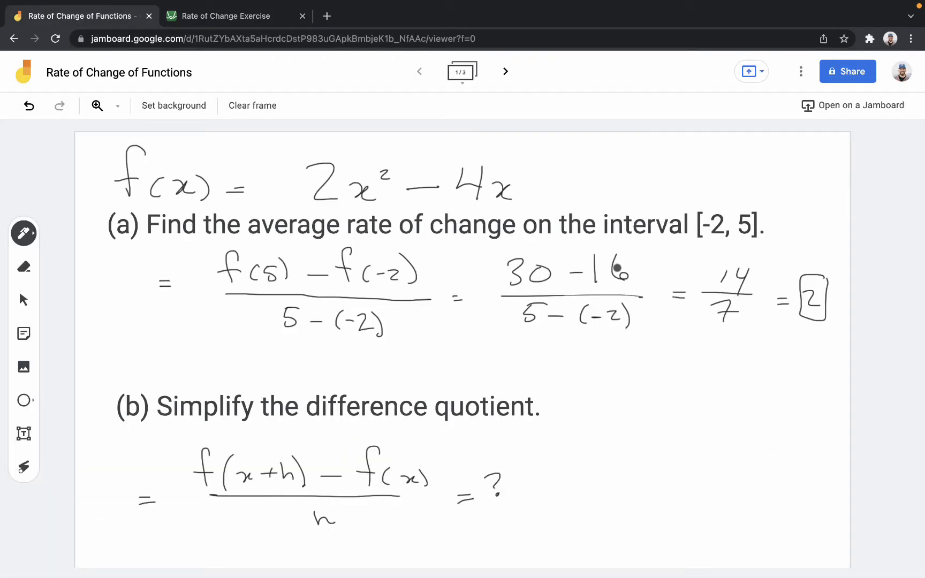
pyautogui.click(229, 20)
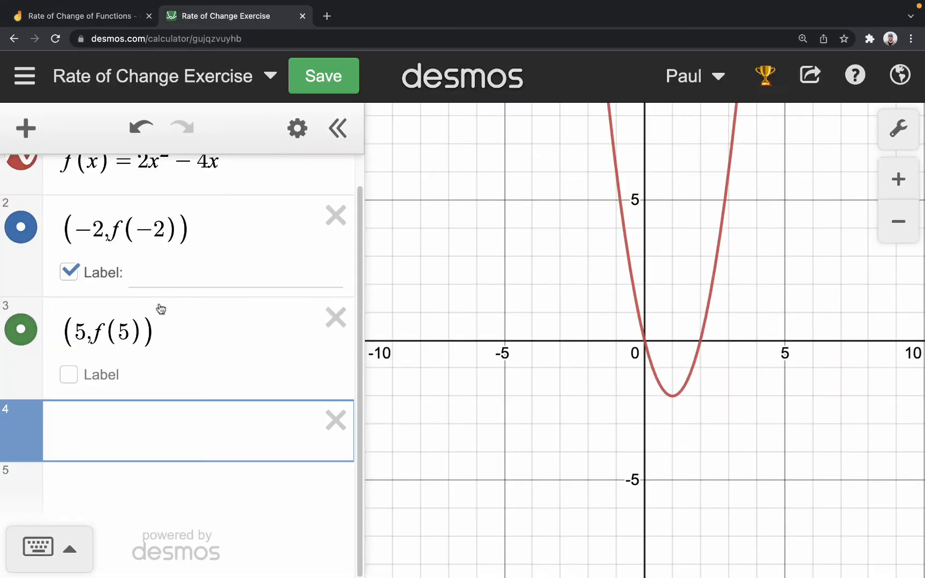
# - Show the coordinate label of the point (5, f(5)) on the graph
pyautogui.scroll(1, 159, 307)
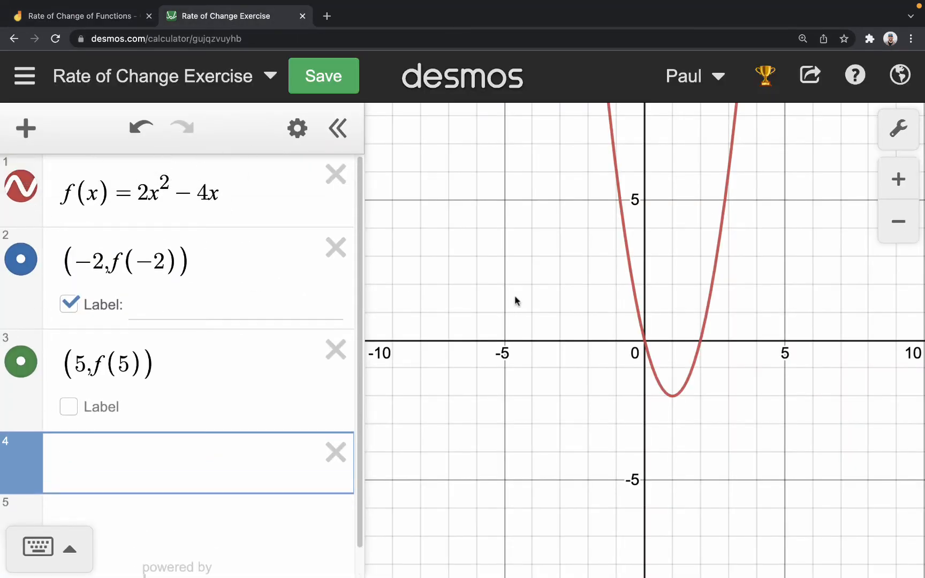
pyautogui.moveTo(496, 275); pyautogui.dragTo(445, 396)
pyautogui.scroll(-5, 467, 390)
pyautogui.moveTo(547, 322); pyautogui.dragTo(539, 379)
pyautogui.moveTo(583, 323); pyautogui.dragTo(582, 386)
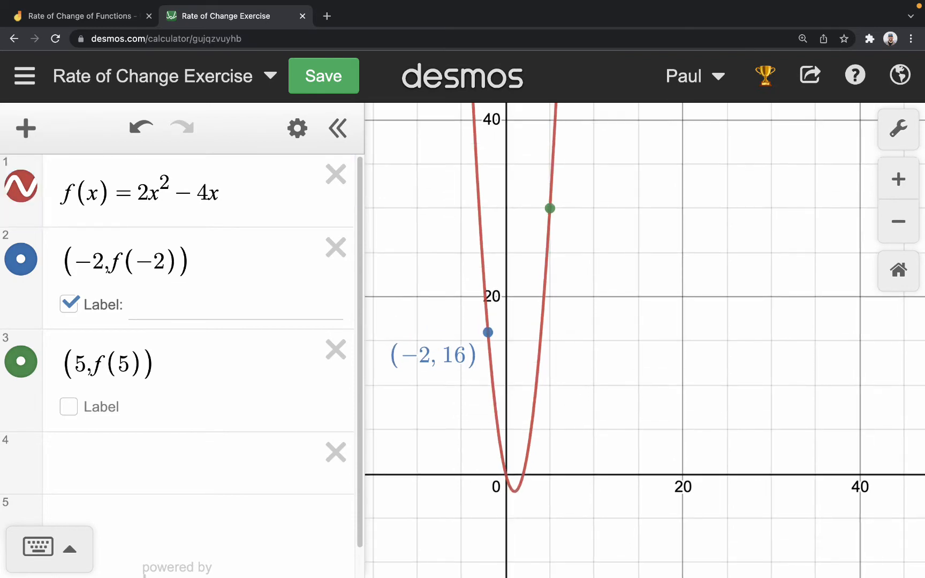
pyautogui.click(69, 407)
pyautogui.moveTo(568, 264); pyautogui.dragTo(657, 293)
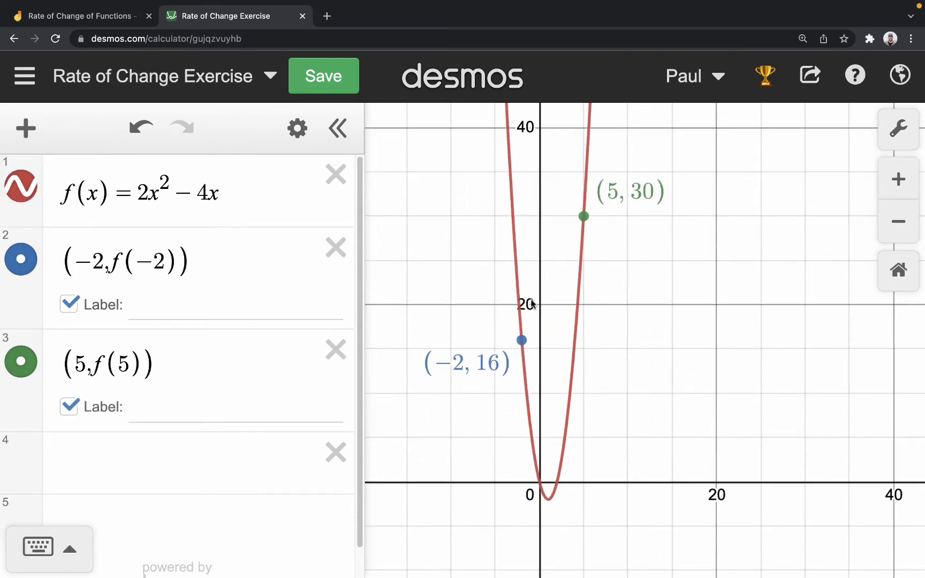
# - Calculate the difference f(5) - f(-2) in the fourth expression line
pyautogui.click(101, 466)
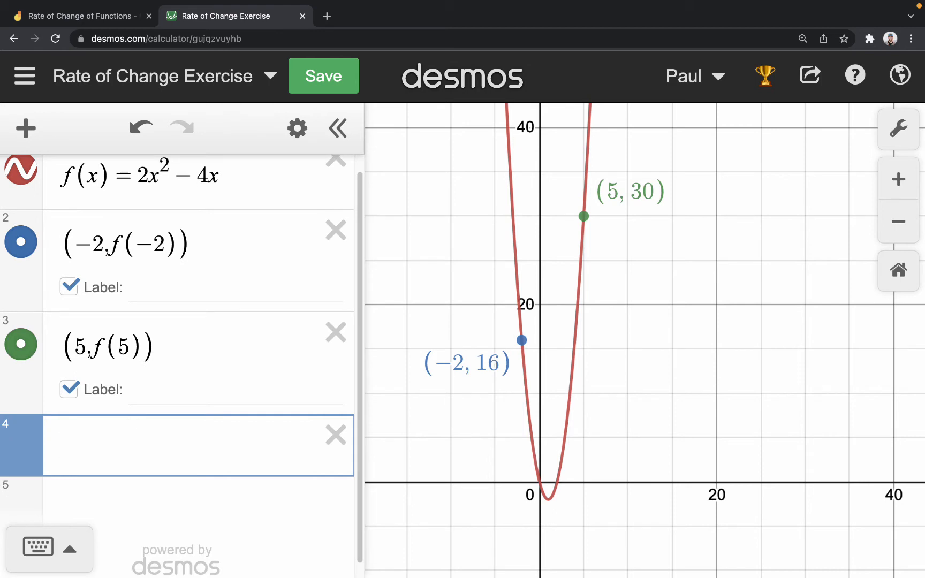
pyautogui.write('f(5)-')
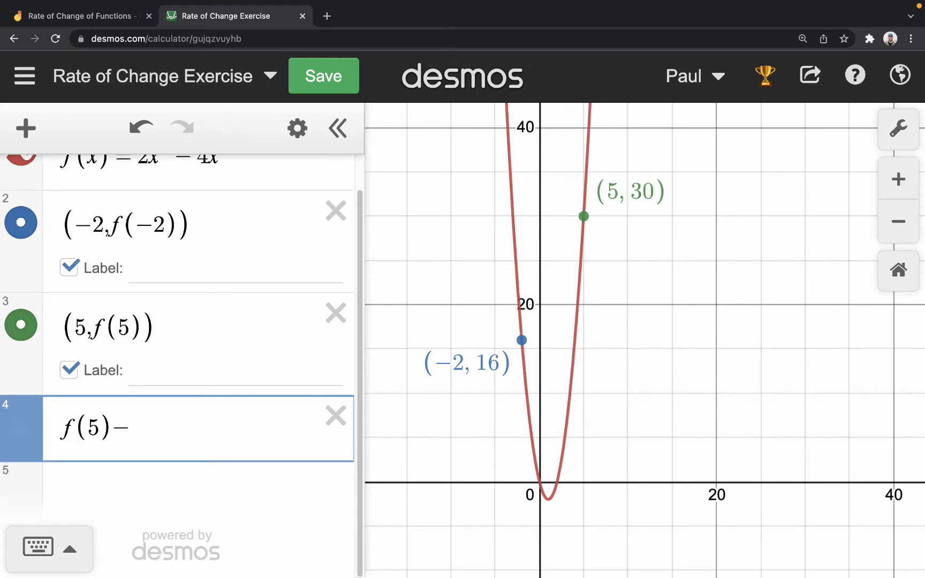
pyautogui.write('f(-2)')
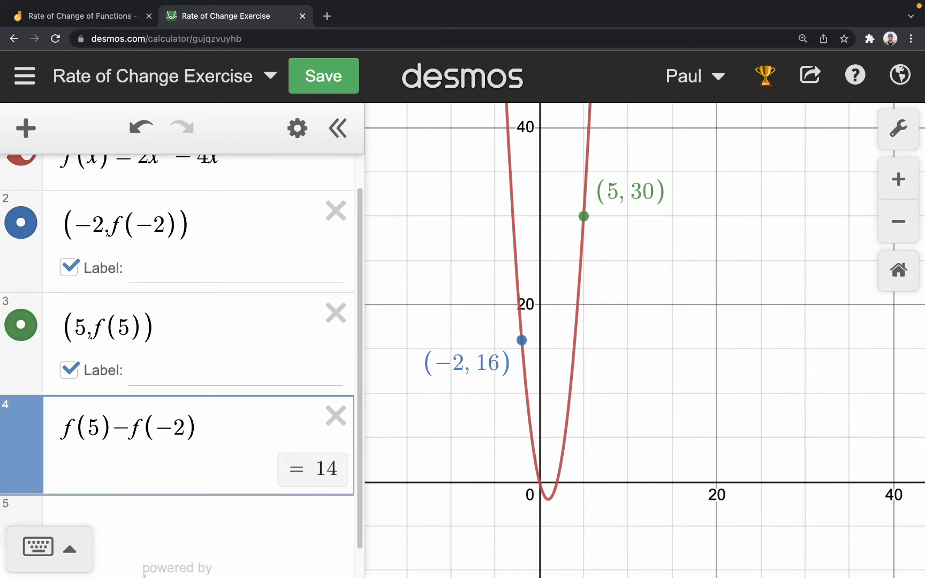
# - Divide the difference f(5) - f(-2) by 5 - (-2) in the fourth expression line
pyautogui.moveTo(202, 432); pyautogui.dragTo(59, 437)
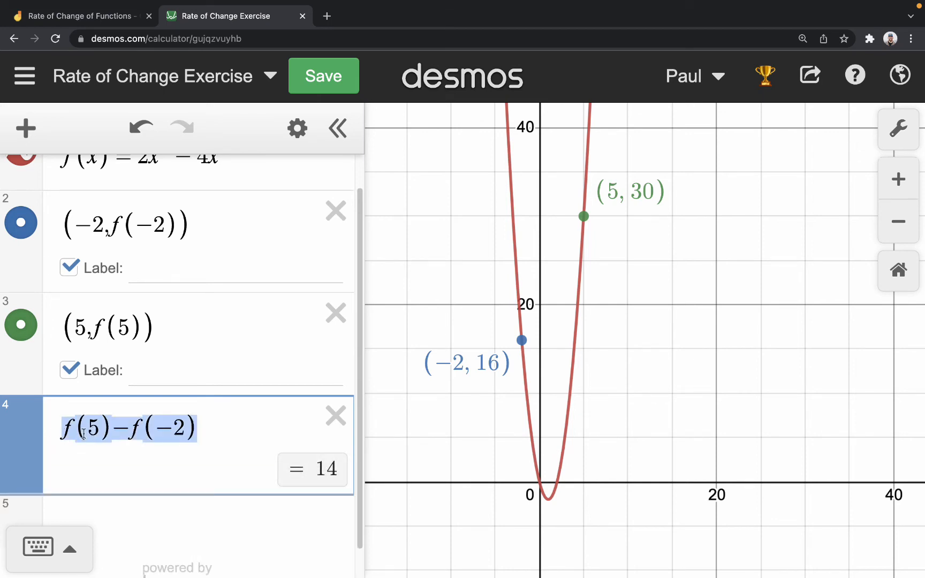
pyautogui.write('/')
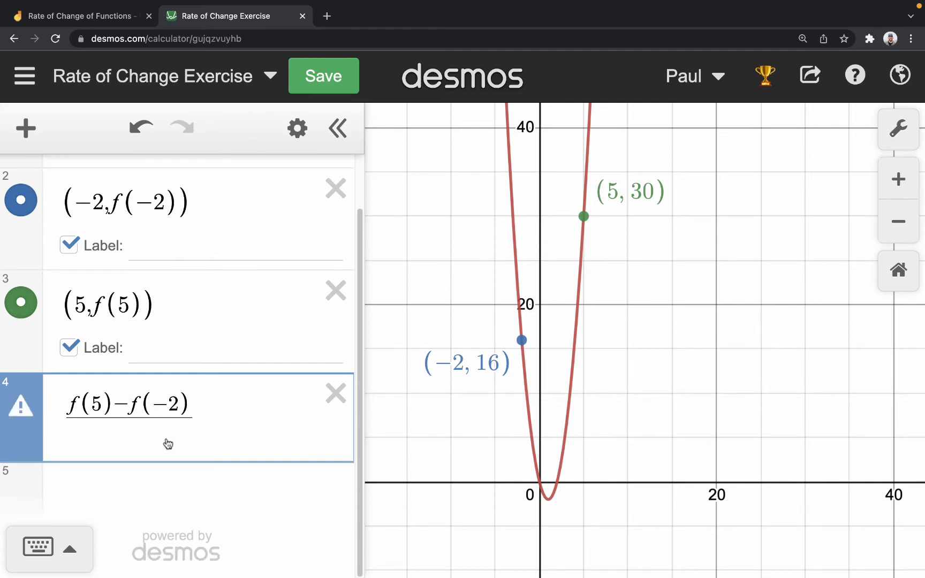
pyautogui.click(40, 546)
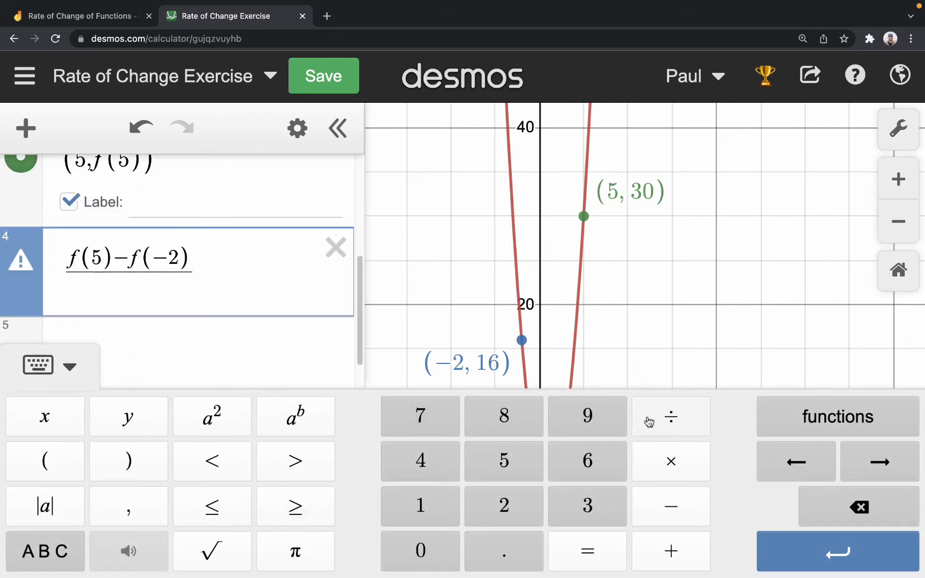
pyautogui.click(69, 366)
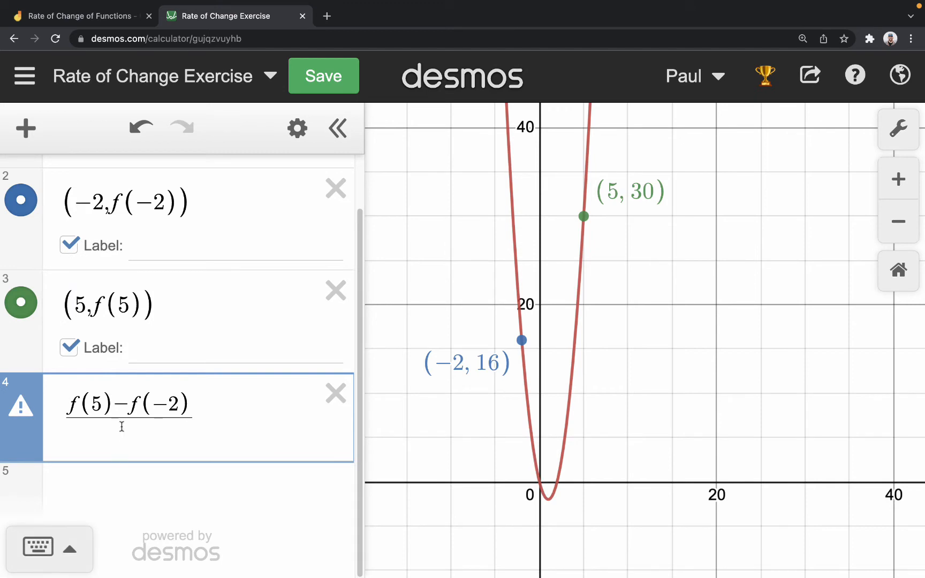
pyautogui.write('5-(2)')
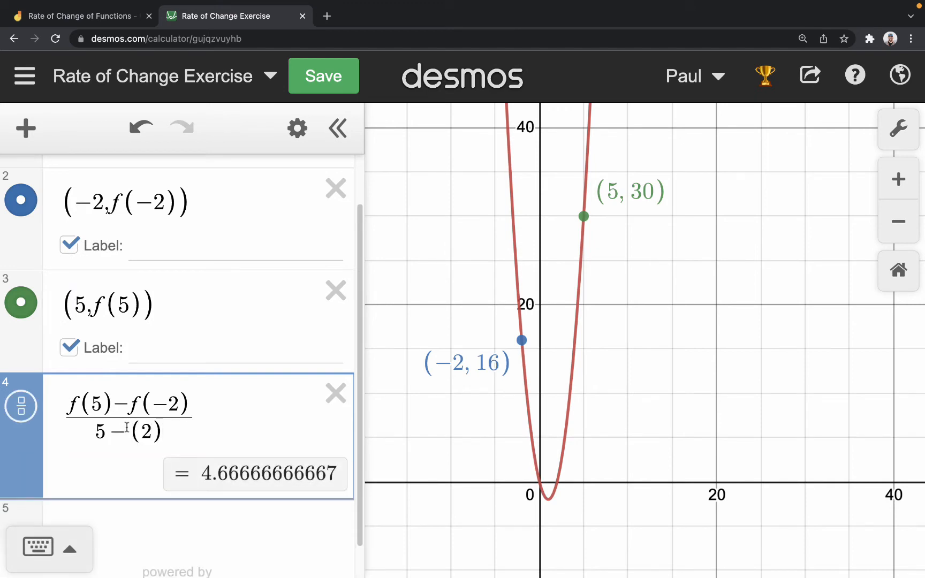
pyautogui.write('-')
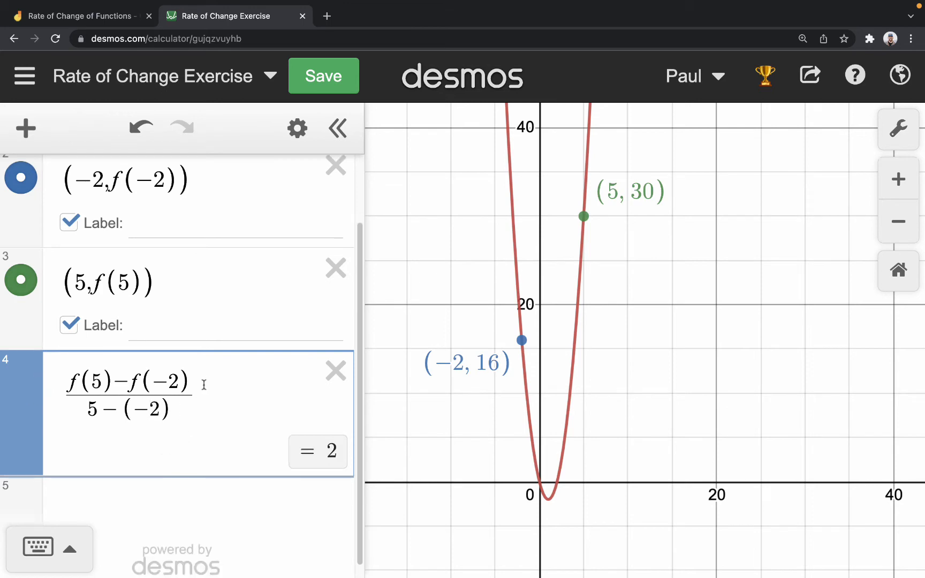
# - Compare the quotient's result in the fourth line with part (a) of the worked solution in the Jamboard, and return to Desmos
pyautogui.moveTo(64, 377); pyautogui.dragTo(182, 411)
pyautogui.click(325, 452)
pyautogui.click(99, 19)
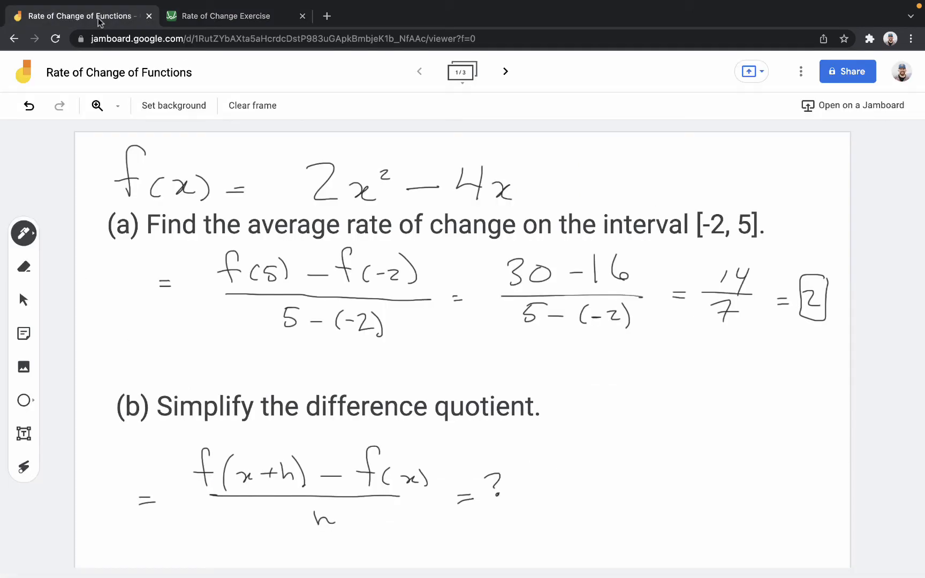
pyautogui.click(244, 15)
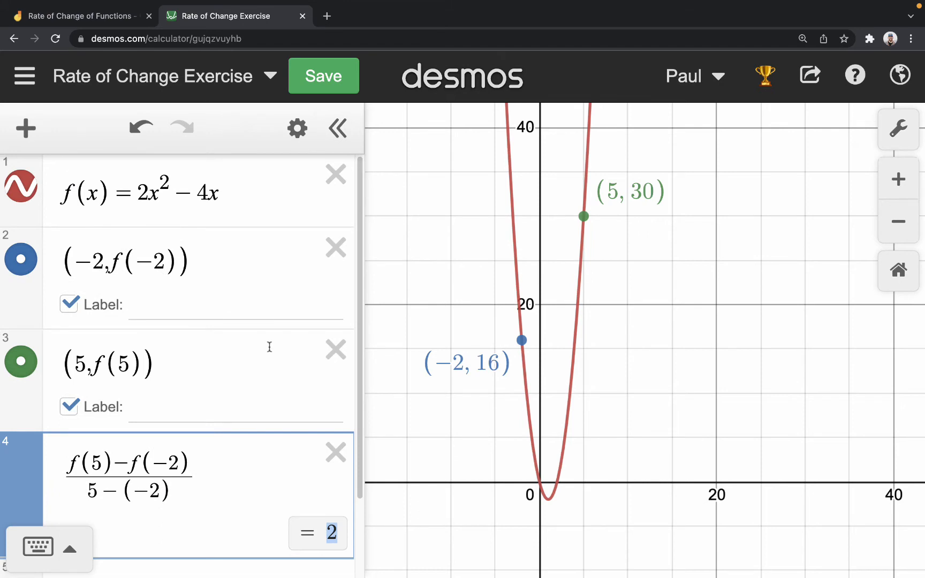
pyautogui.moveTo(173, 499); pyautogui.dragTo(122, 487)
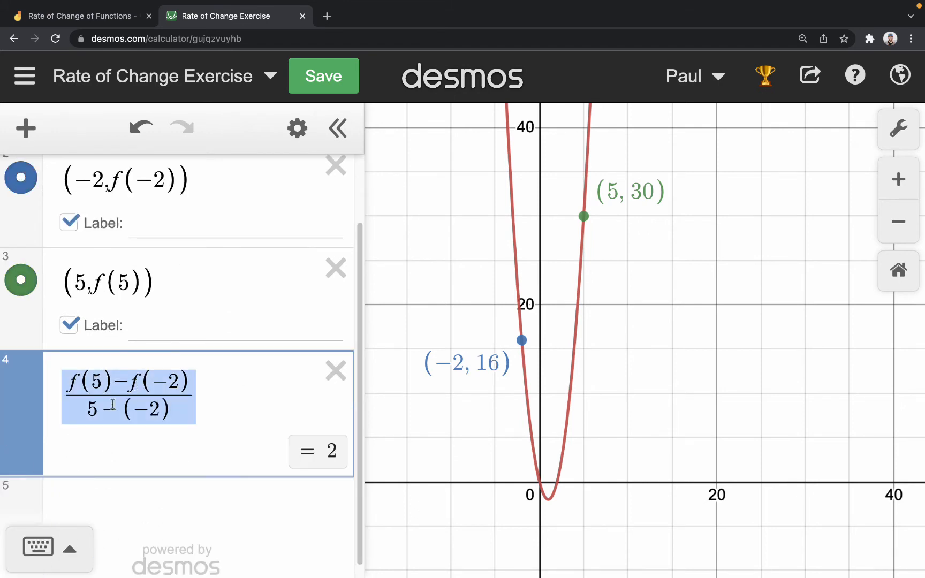
pyautogui.click(217, 399)
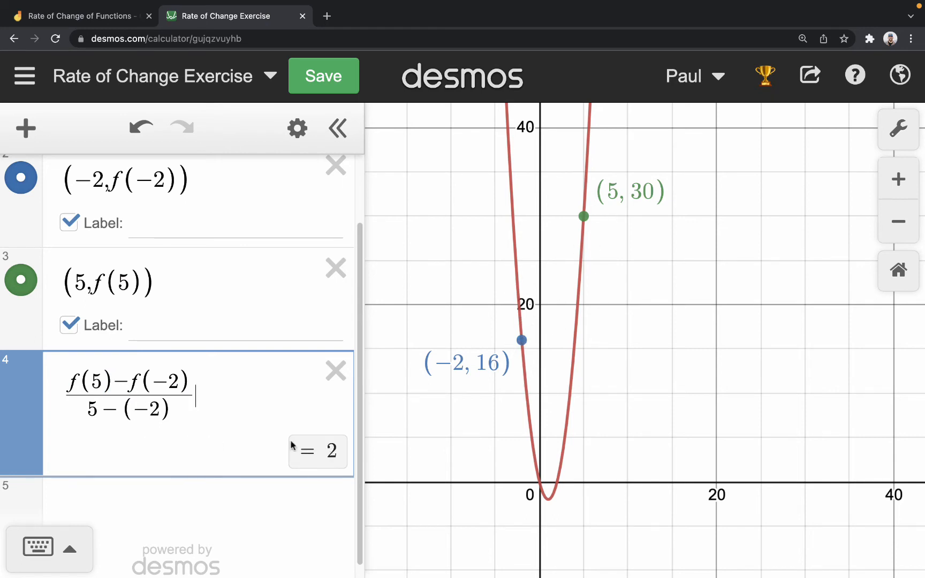
# - Hide the points (-2, f(-2)) and (5, f(5)) and turn off both of their labels
pyautogui.scroll(3, 178, 377)
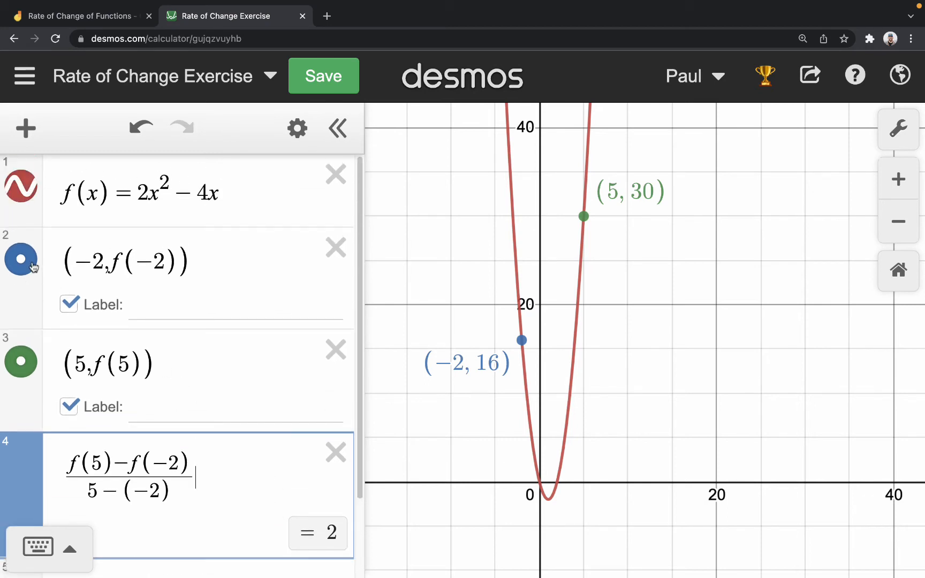
pyautogui.click(33, 265)
pyautogui.click(22, 361)
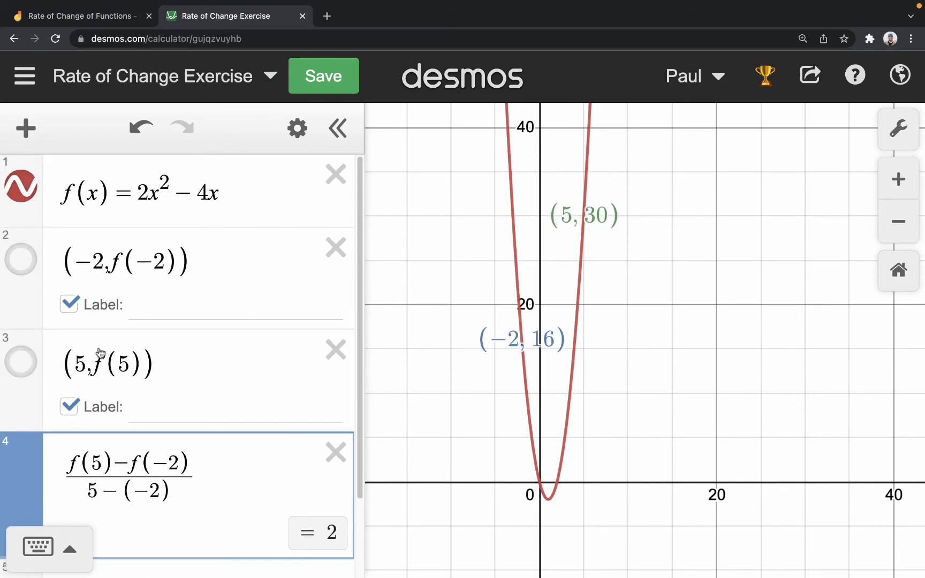
pyautogui.click(68, 304)
pyautogui.click(68, 407)
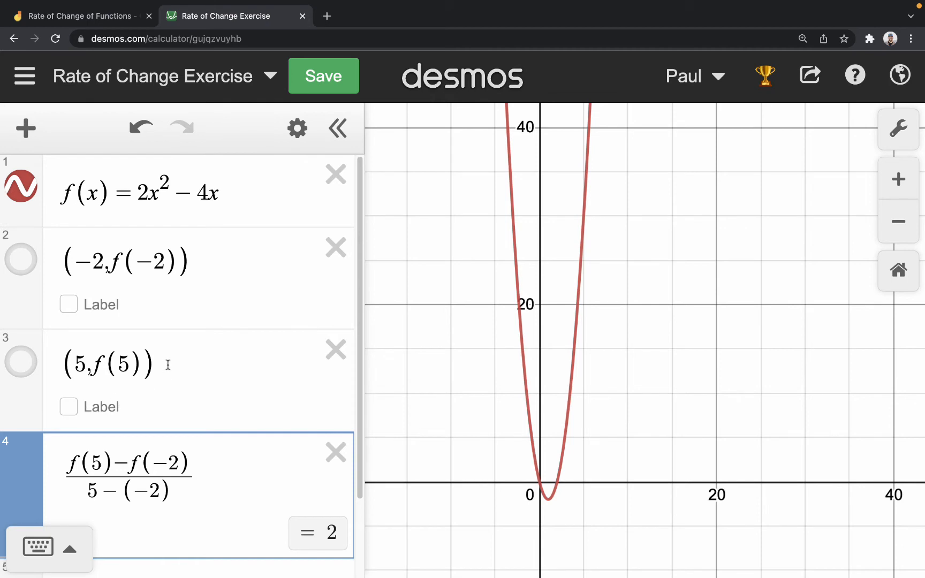
# - Start an empty fifth expression line below the average rate of change quotient
pyautogui.scroll(-3, 169, 365)
pyautogui.click(115, 484)
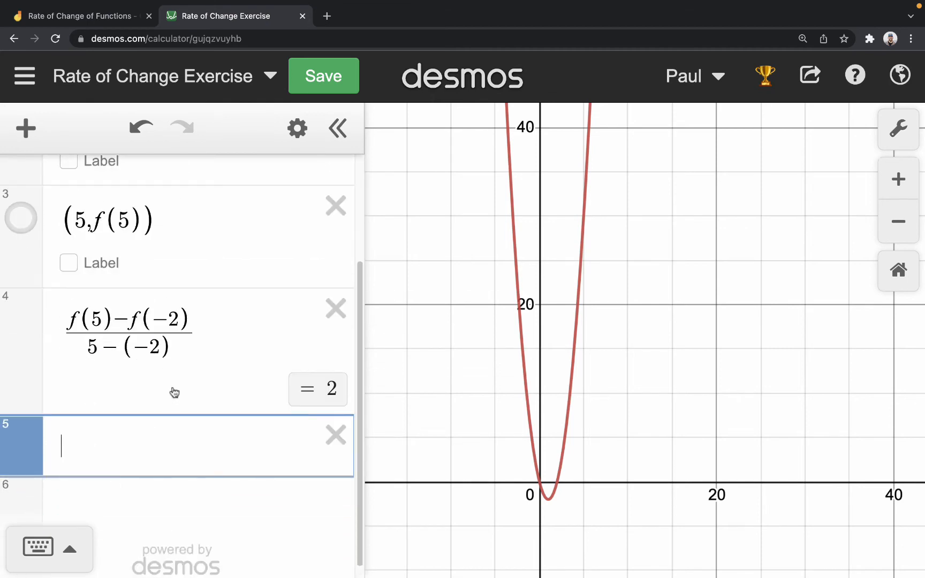
pyautogui.scroll(3, 174, 355)
pyautogui.scroll(-2, 174, 350)
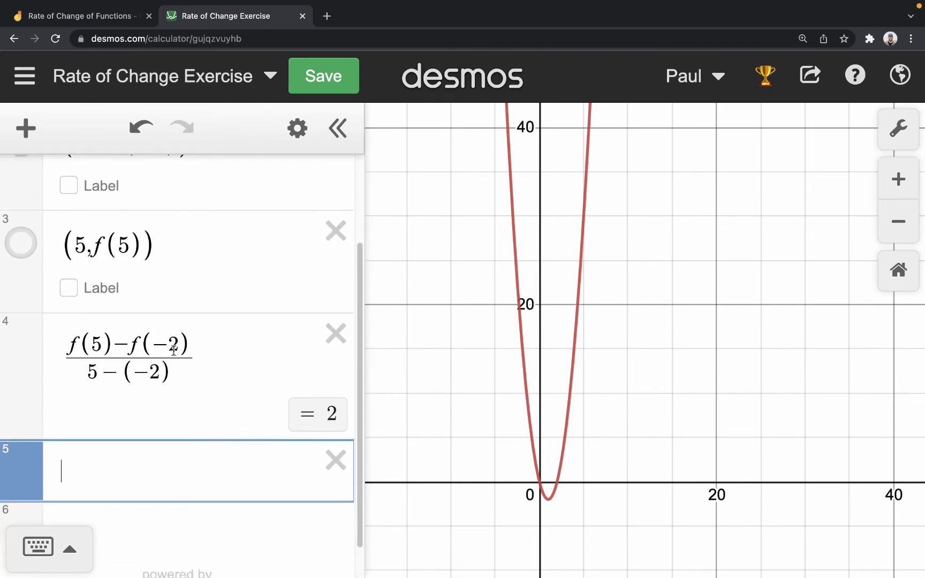
pyautogui.scroll(-1, 174, 351)
# - Switch to the Jamboard and review the difference quotient simplification across its three frames, ending on the first frame
pyautogui.click(93, 10)
pyautogui.click(450, 8)
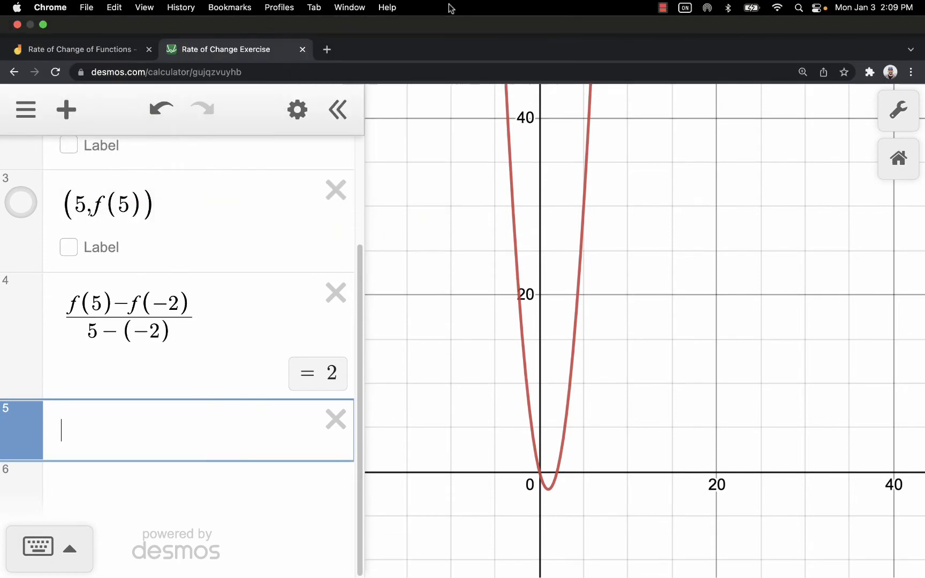
pyautogui.click(62, 49)
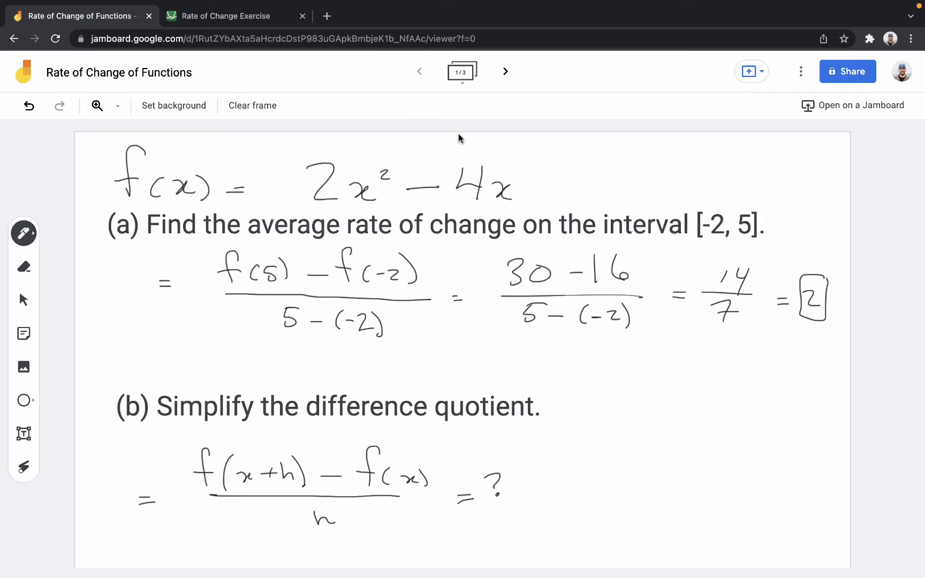
pyautogui.click(503, 72)
pyautogui.click(503, 72)
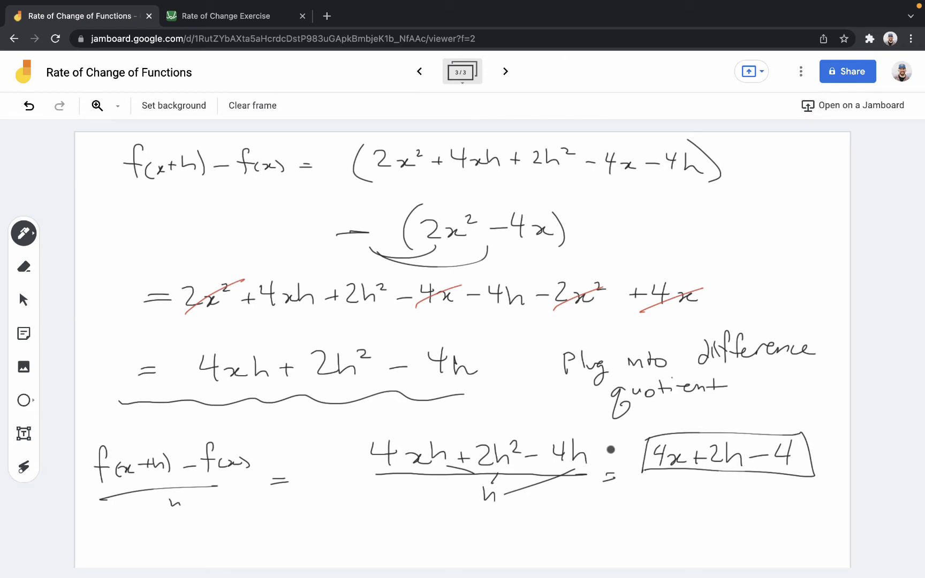
pyautogui.click(421, 71)
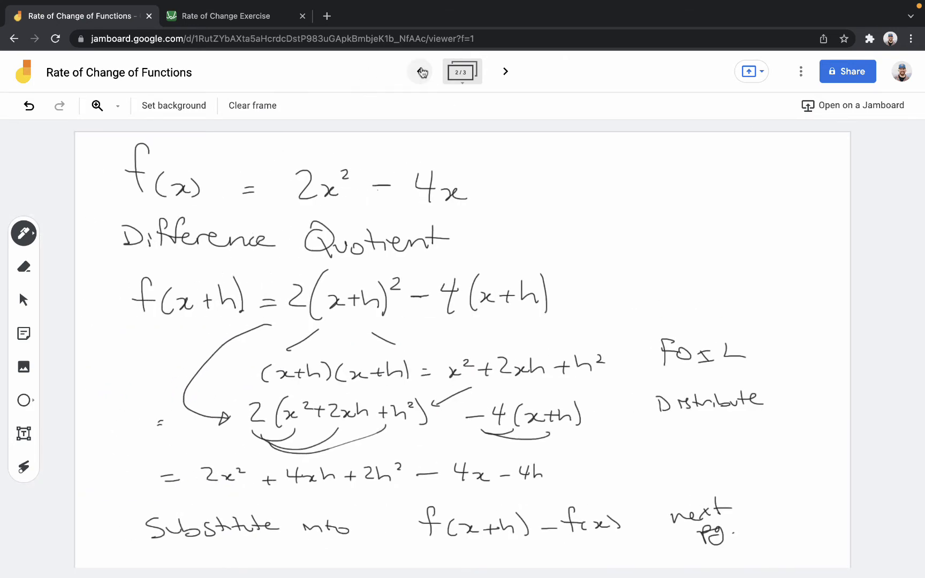
pyautogui.click(421, 72)
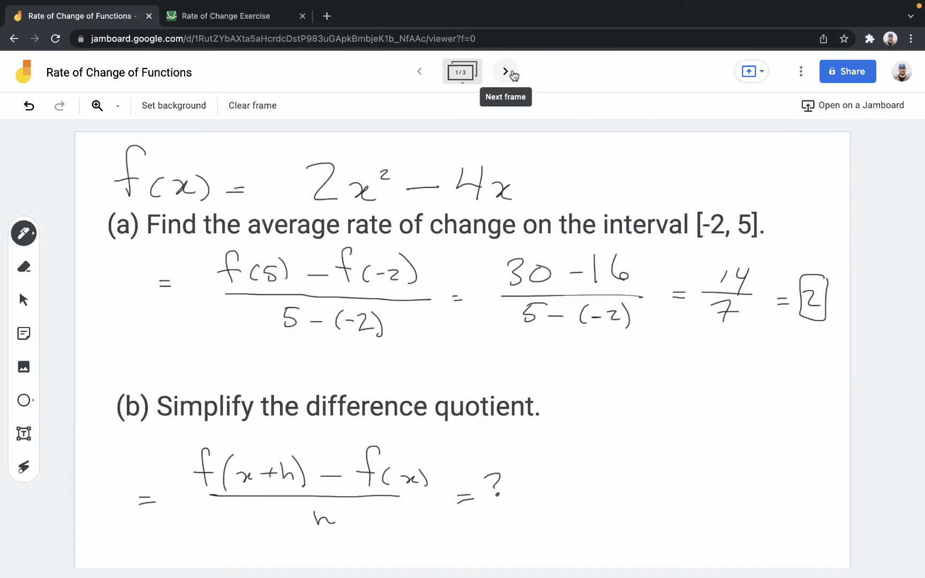
pyautogui.click(508, 72)
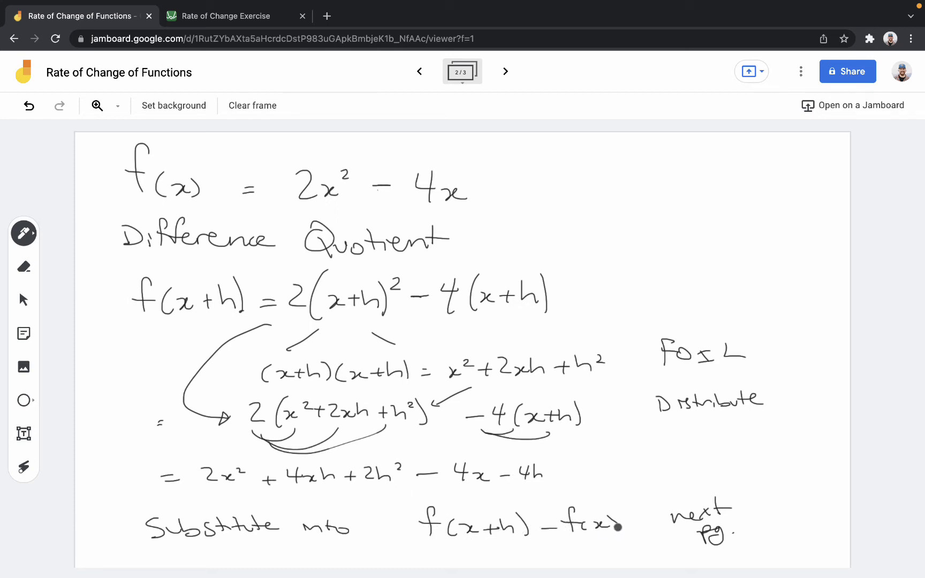
pyautogui.click(504, 72)
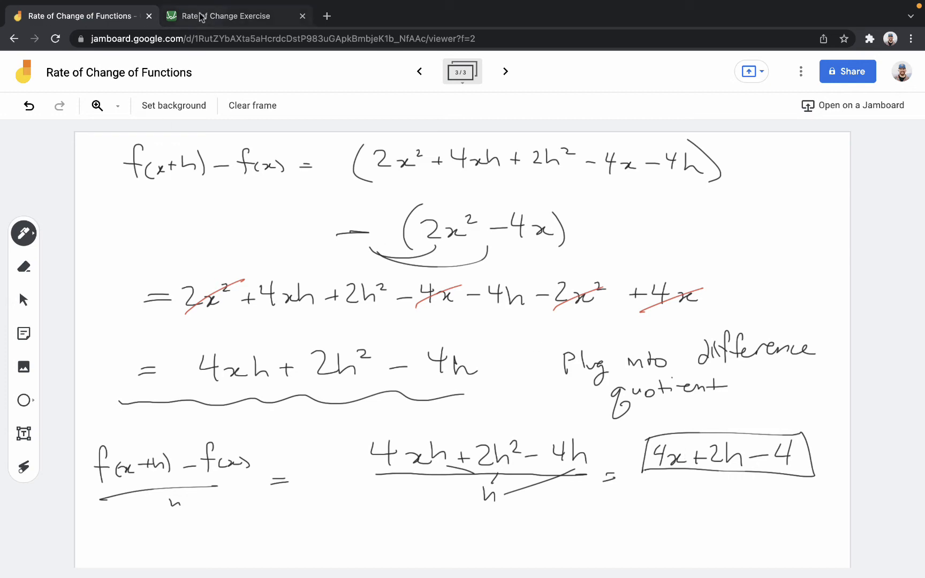
pyautogui.click(423, 75)
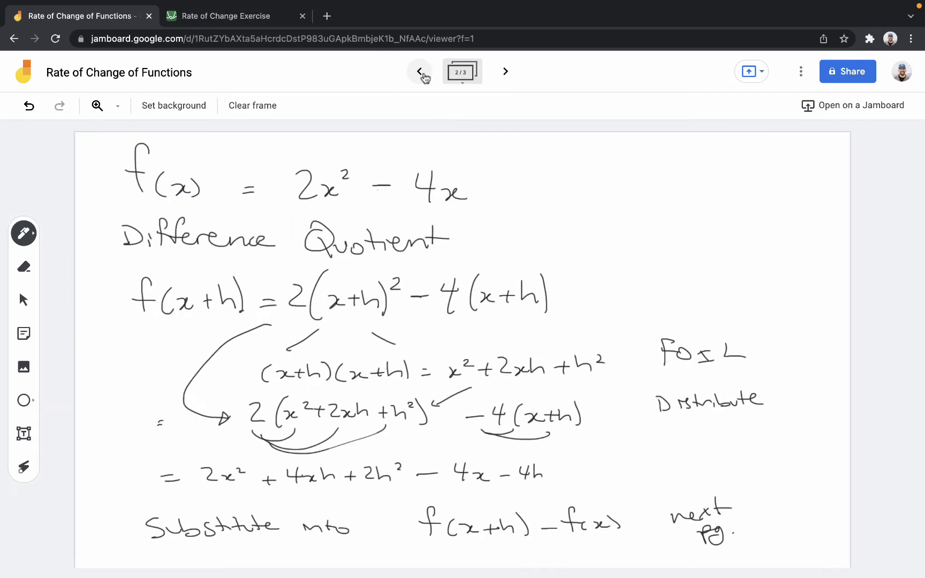
pyautogui.click(421, 72)
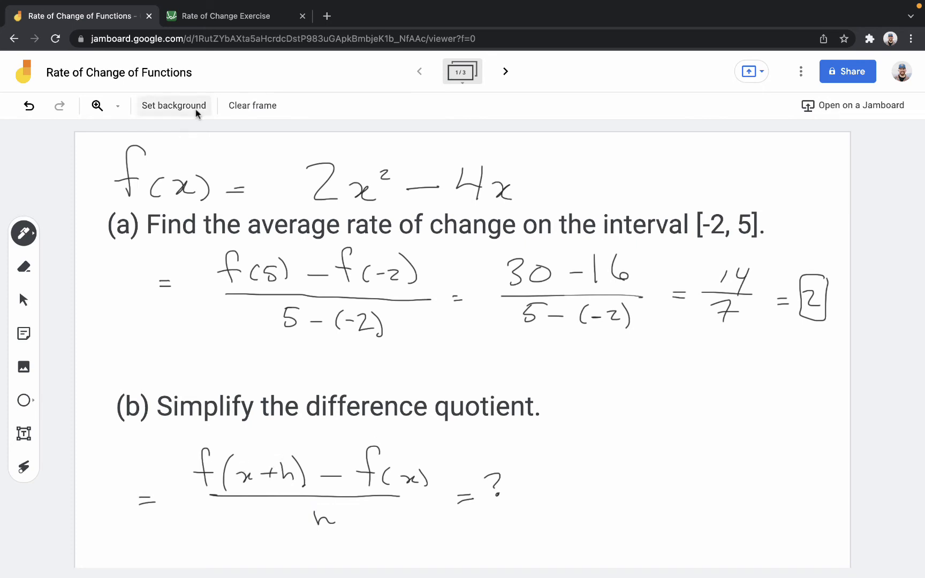
# - Switch to the Desmos graph and enter the quotient (f(a+h) - f(h))/h in the fifth expression line
pyautogui.click(189, 16)
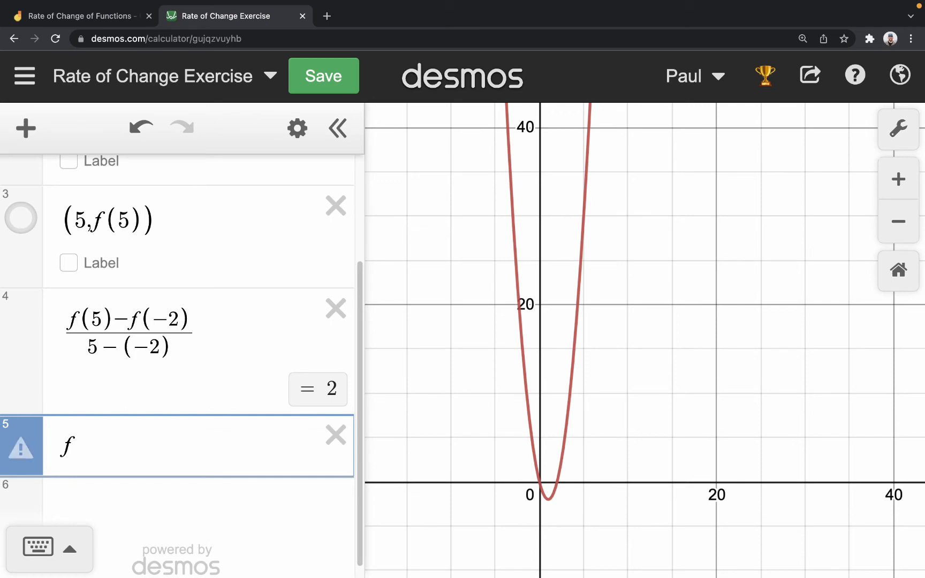
pyautogui.write('(a+')
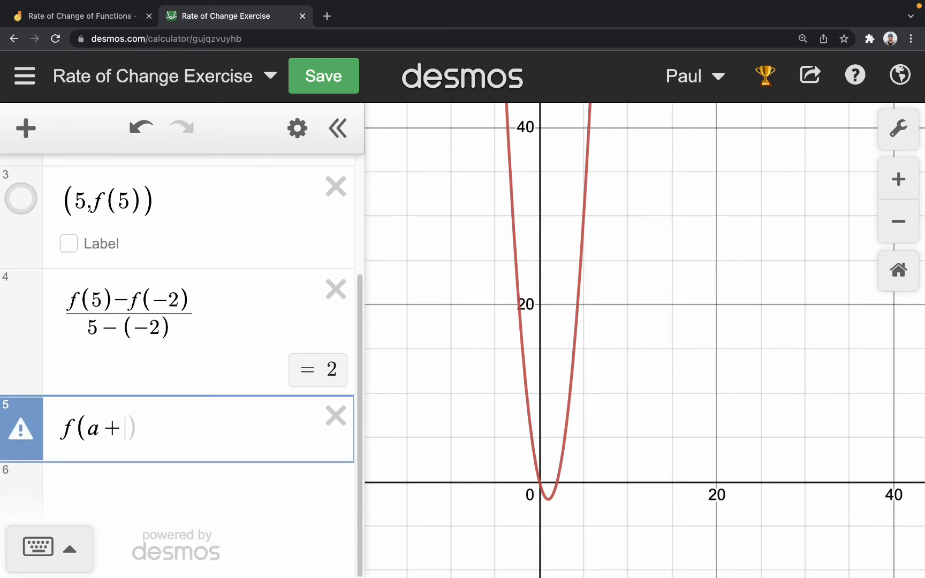
pyautogui.write('h)')
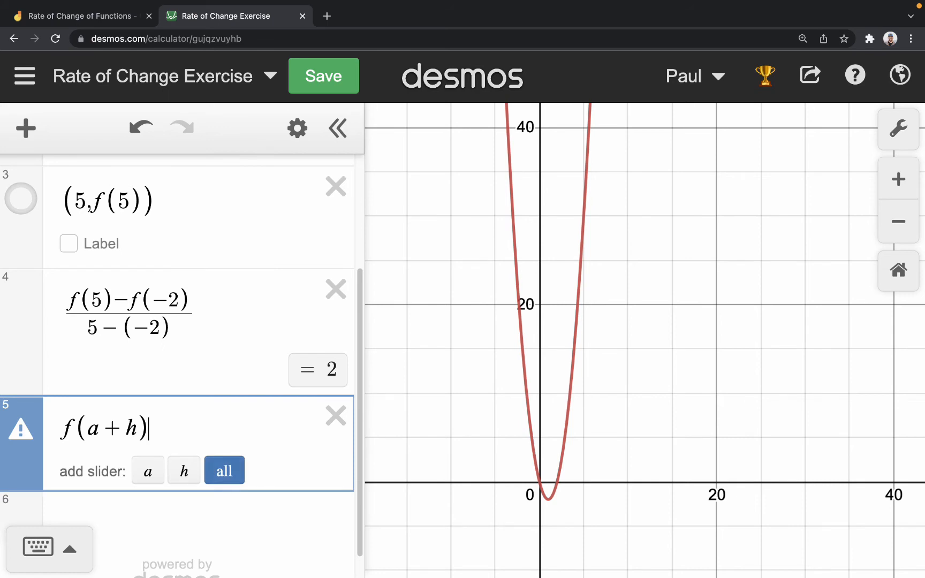
pyautogui.write('-')
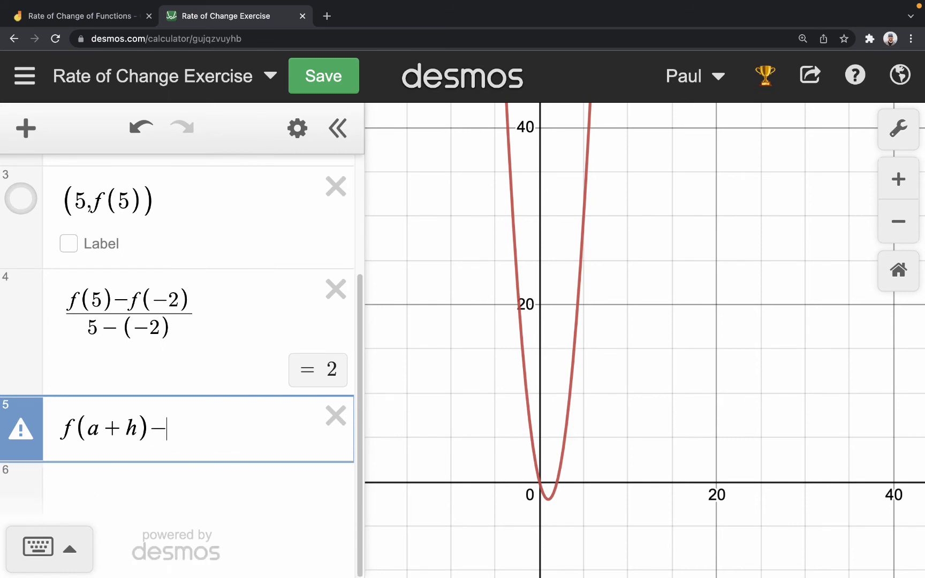
pyautogui.write('f(g')
pyautogui.press('BackSpace')
pyautogui.write('h)')
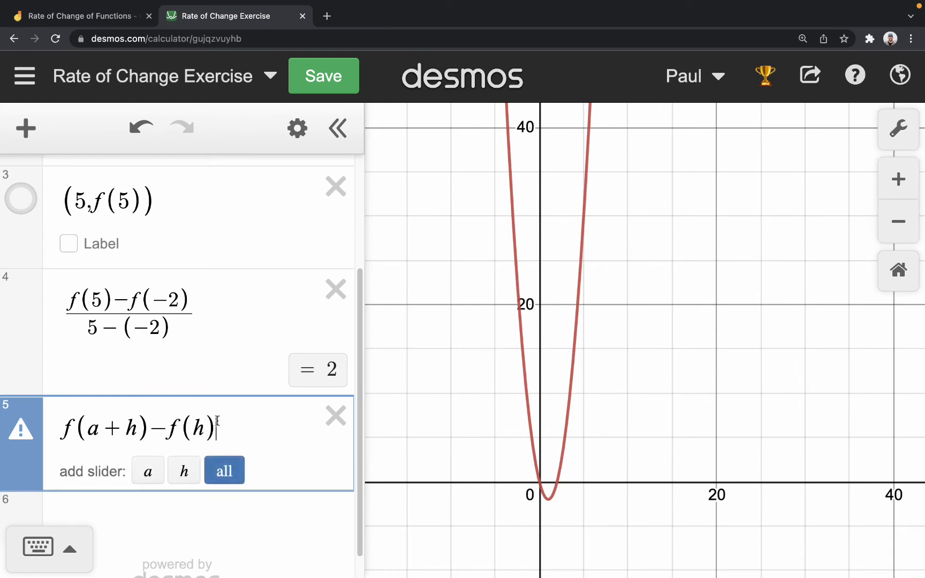
pyautogui.moveTo(218, 422); pyautogui.dragTo(74, 421)
pyautogui.moveTo(222, 430); pyautogui.dragTo(51, 432)
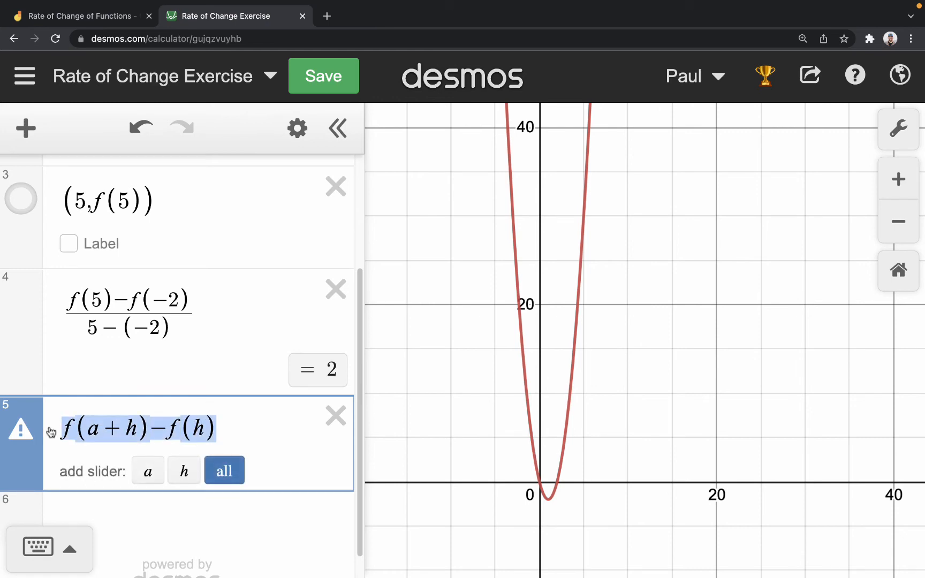
pyautogui.write('/h')
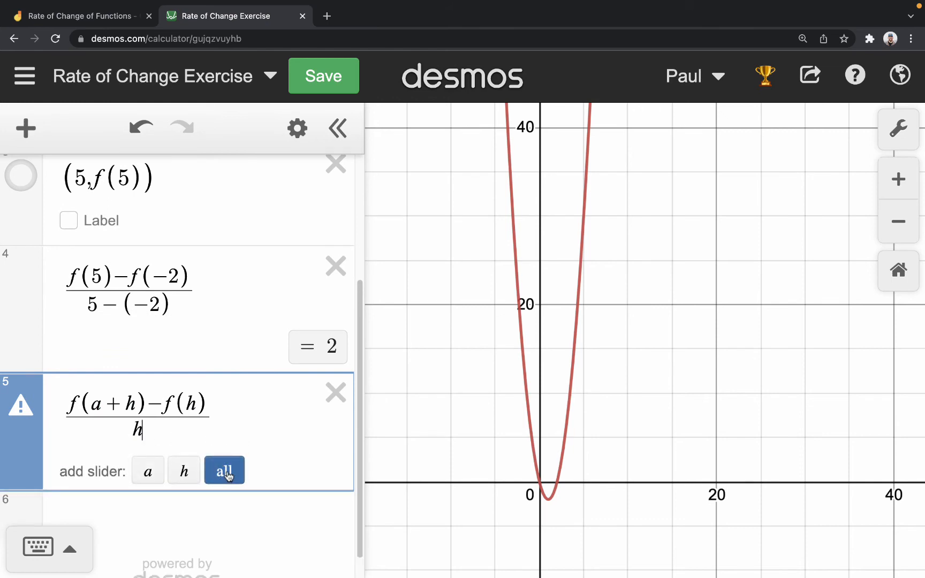
# - Add sliders for both a and h from the quotient in the fifth line
pyautogui.click(221, 481)
pyautogui.scroll(-2, 265, 402)
pyautogui.scroll(-3, 267, 400)
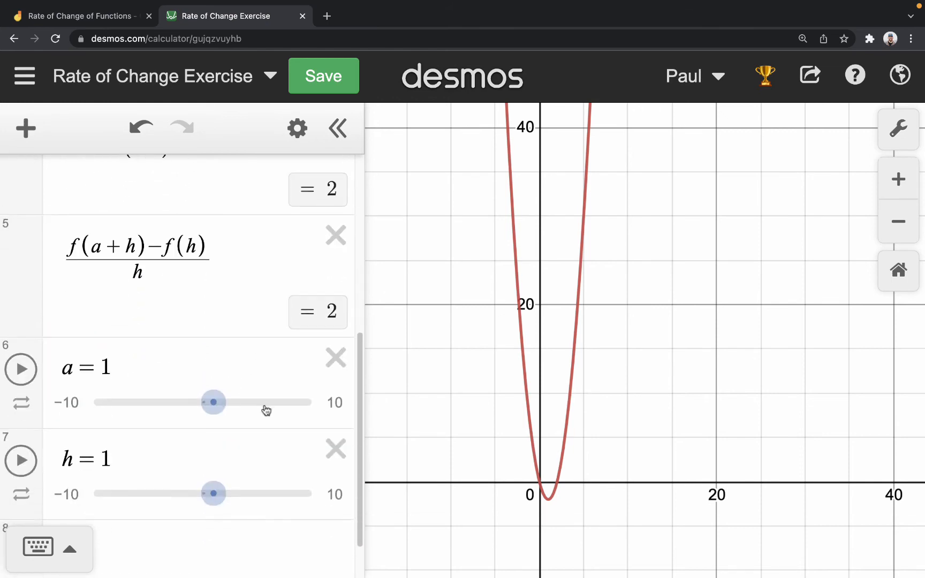
pyautogui.scroll(-1, 124, 337)
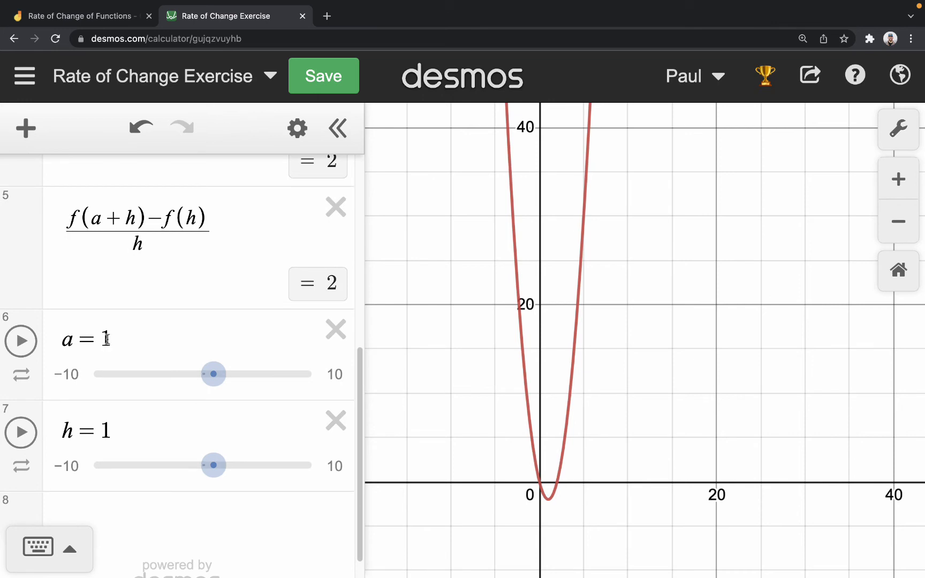
# - Set the slider a to -2, the first x-value of the interval
pyautogui.moveTo(204, 373); pyautogui.dragTo(176, 376)
pyautogui.scroll(6, 180, 345)
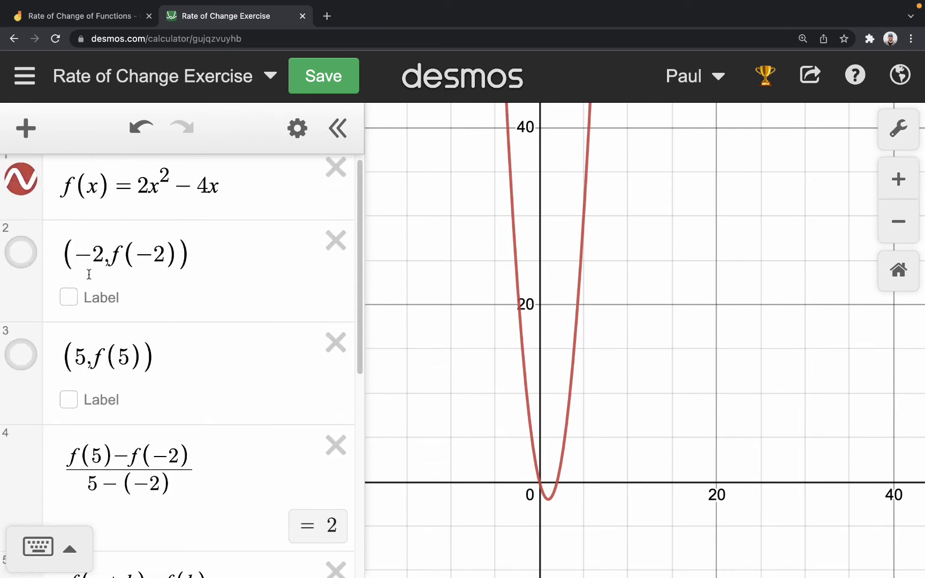
pyautogui.scroll(-6, 140, 335)
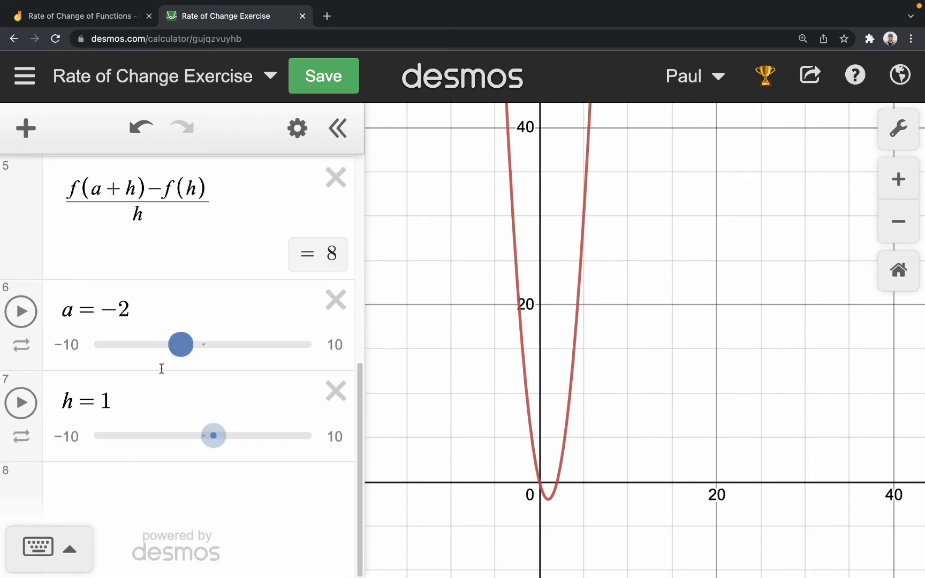
# - Set the lower limit of the h slider to 0 and set h to 7, the interval's width
pyautogui.click(119, 402)
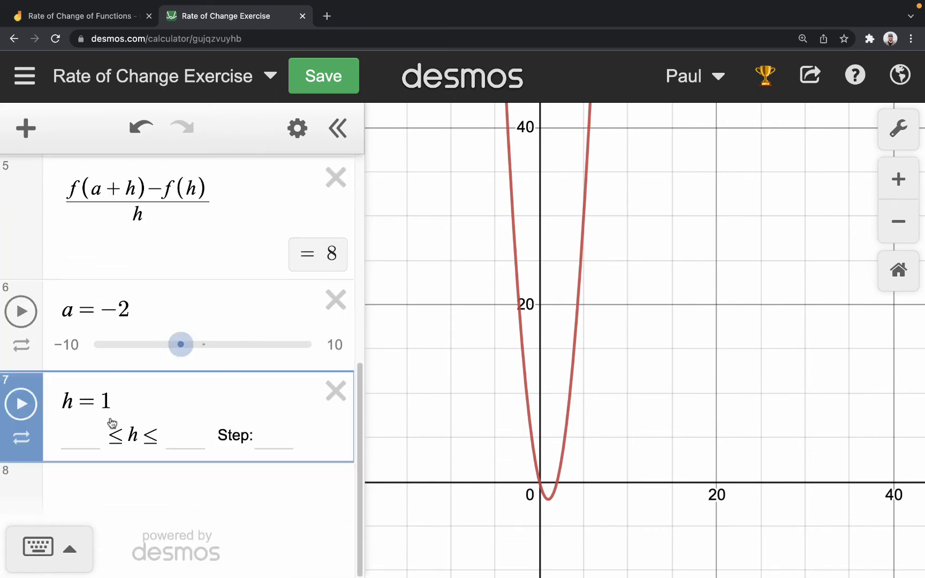
pyautogui.click(97, 435)
pyautogui.write('0')
pyautogui.click(148, 497)
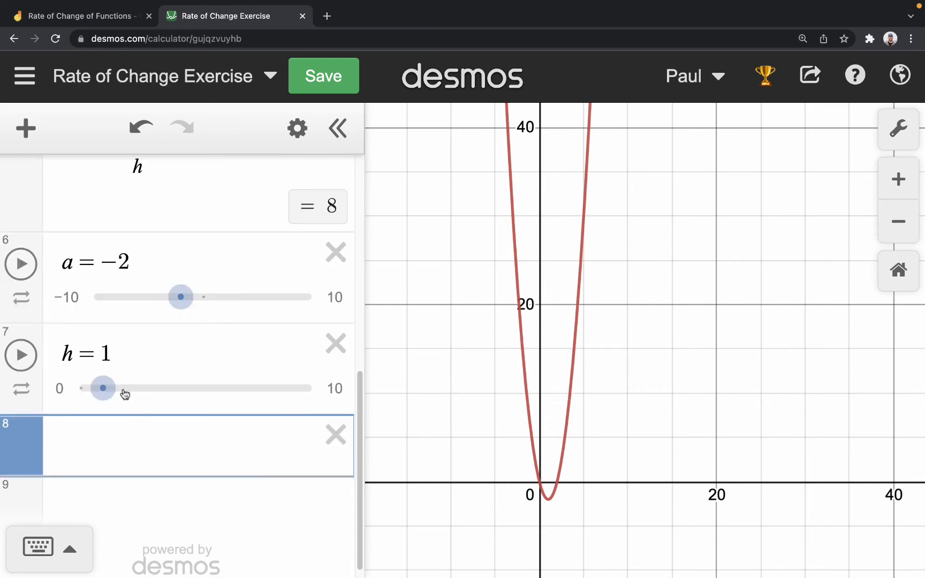
pyautogui.moveTo(121, 391); pyautogui.dragTo(243, 375)
# - Correct the fifth line's numerator so that it subtracts f(a) instead of f(h)
pyautogui.scroll(6, 148, 382)
pyautogui.click(166, 387)
pyautogui.scroll(-8, 177, 416)
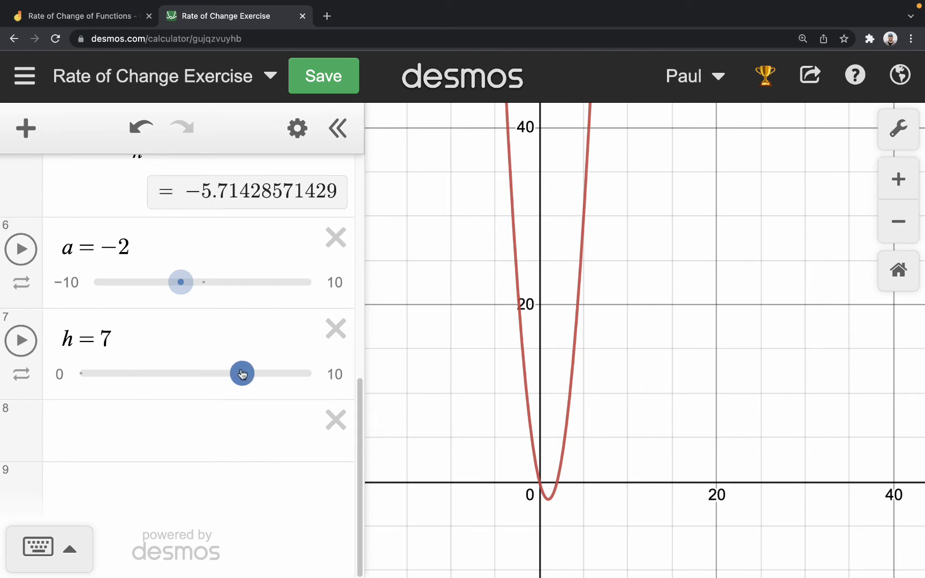
pyautogui.scroll(3, 159, 416)
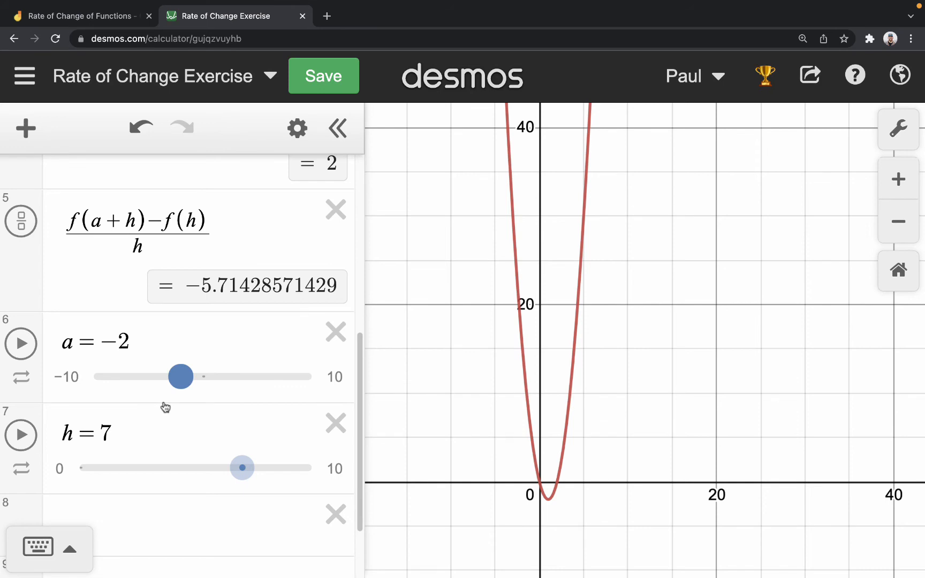
pyautogui.doubleClick(192, 222)
pyautogui.write('a')
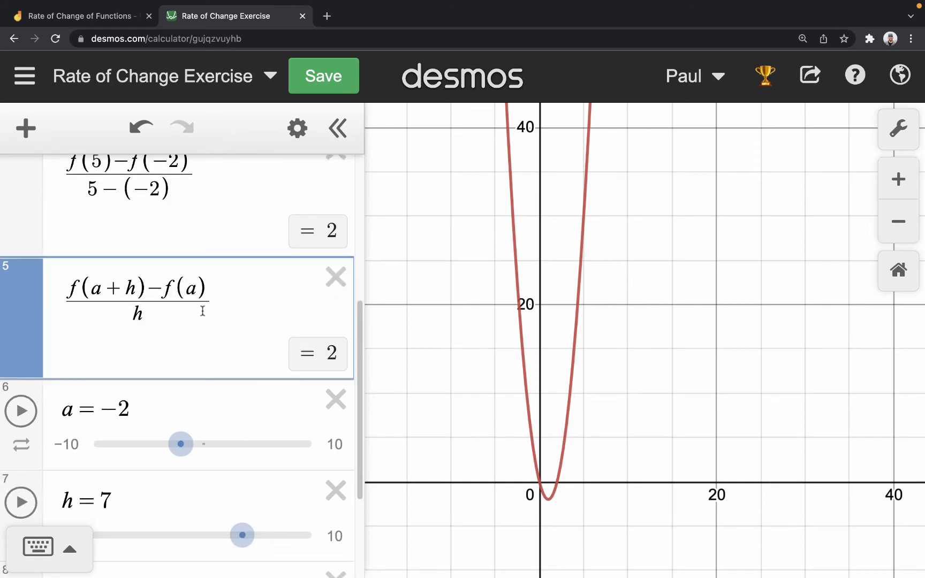
# - Compare the fifth line's quotient with the fourth line and with the Jamboard's average rate of change, and return to the Desmos graph
pyautogui.scroll(5, 212, 301)
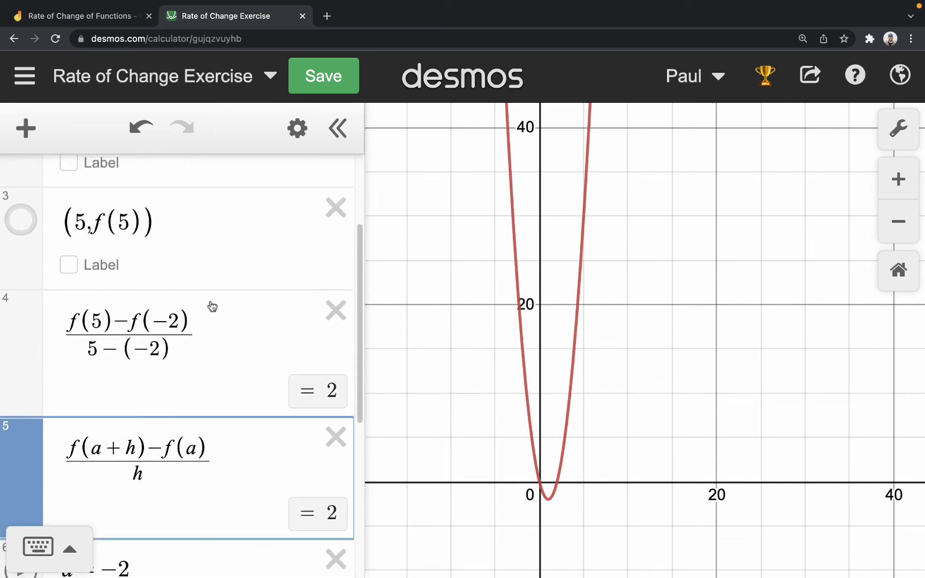
pyautogui.scroll(-5, 210, 304)
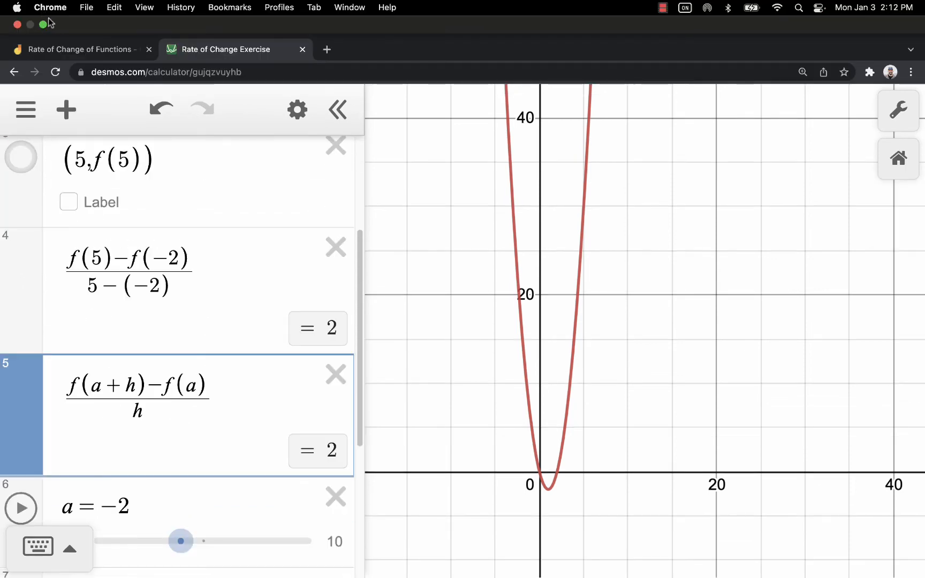
pyautogui.click(61, 47)
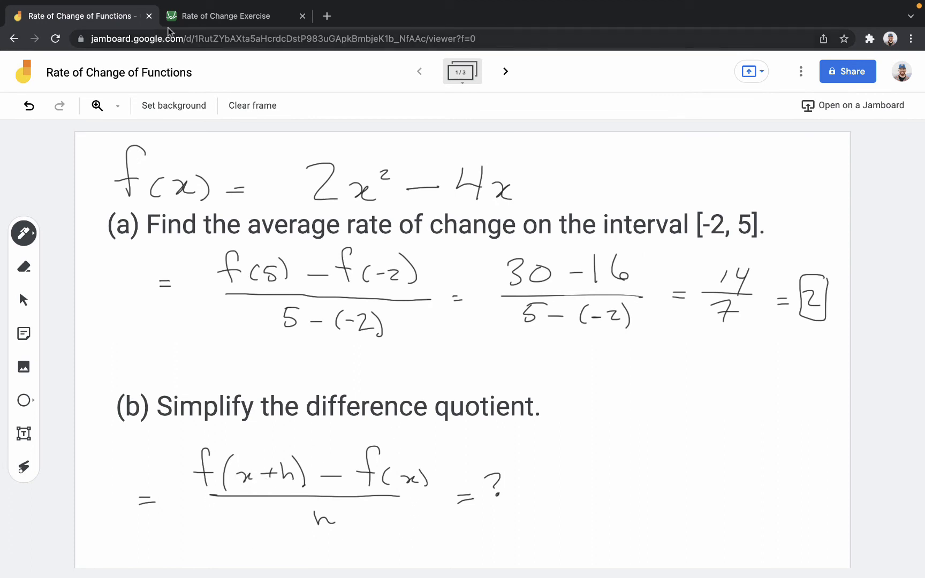
pyautogui.click(225, 16)
pyautogui.scroll(-5, 324, 367)
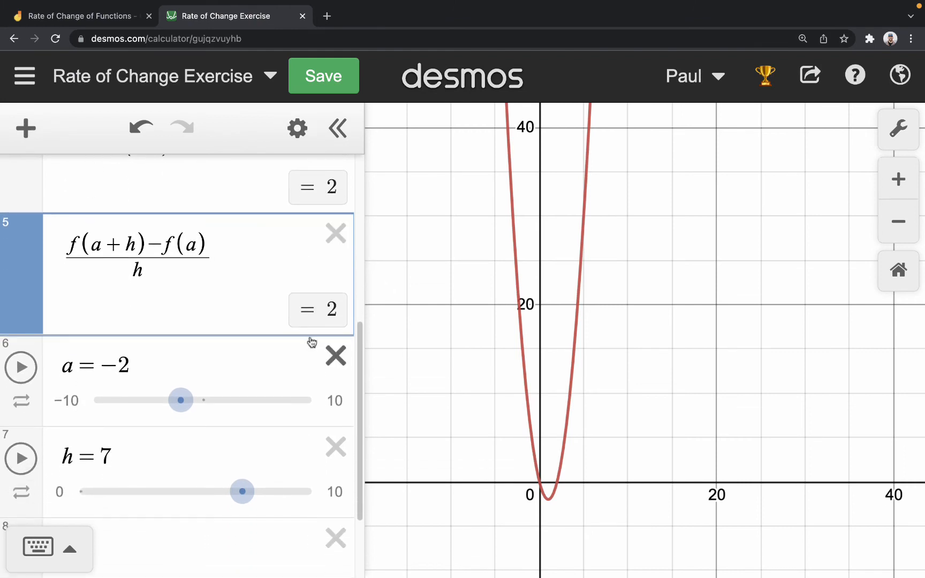
pyautogui.scroll(-4, 296, 347)
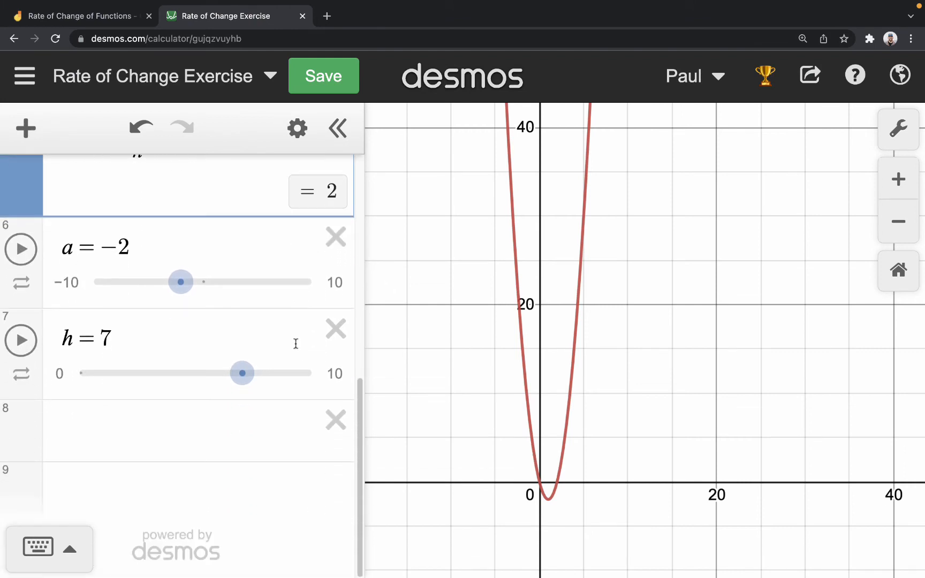
pyautogui.scroll(7, 297, 346)
pyautogui.scroll(-4, 301, 338)
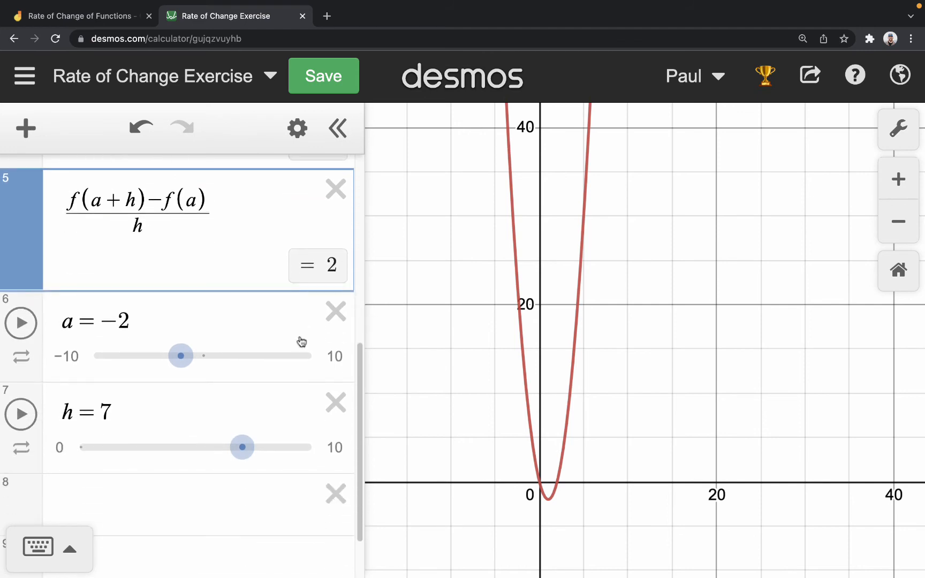
pyautogui.scroll(1, 301, 338)
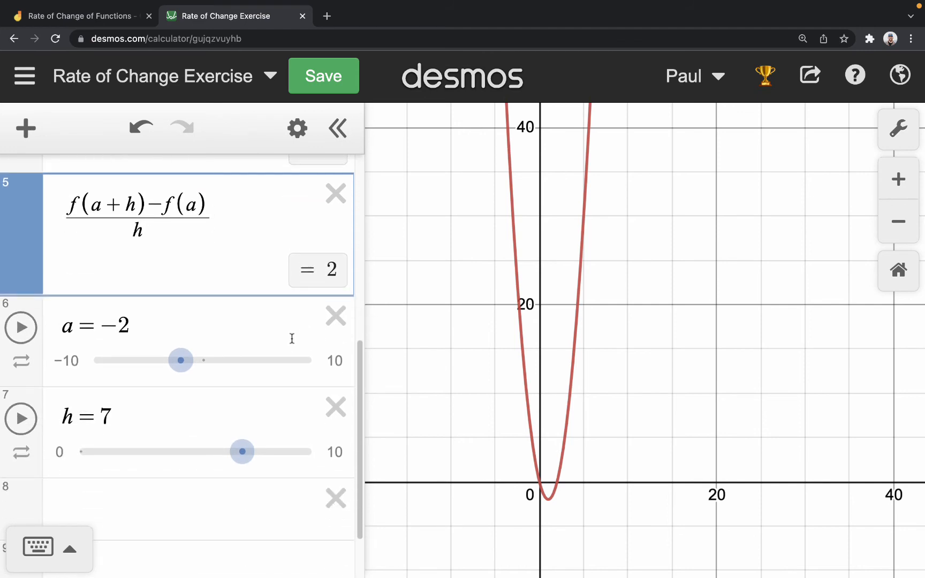
pyautogui.scroll(-1, 291, 338)
pyautogui.scroll(1, 289, 339)
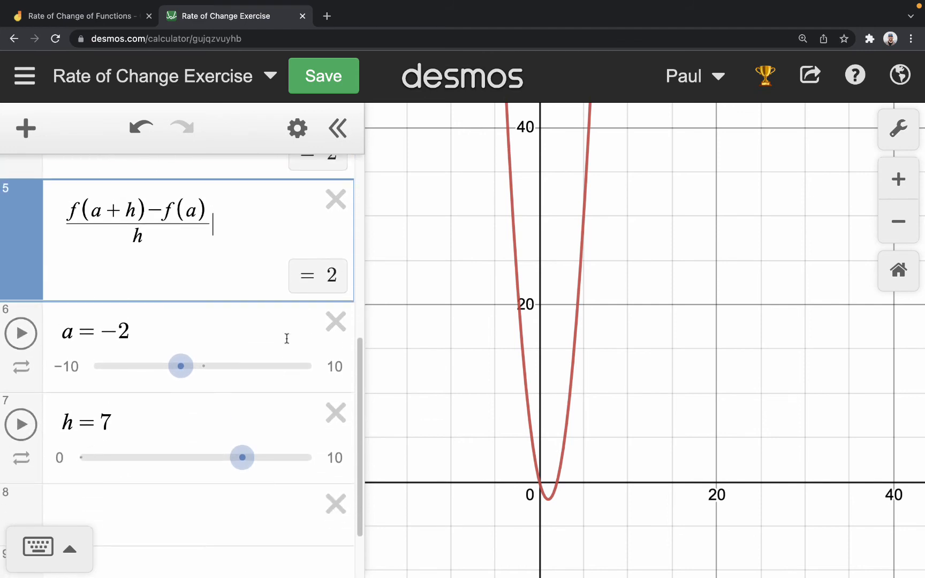
# - Plot the points (a, f(a)) and (a+h, f(a+h)) in the eighth and ninth expression lines
pyautogui.click(167, 513)
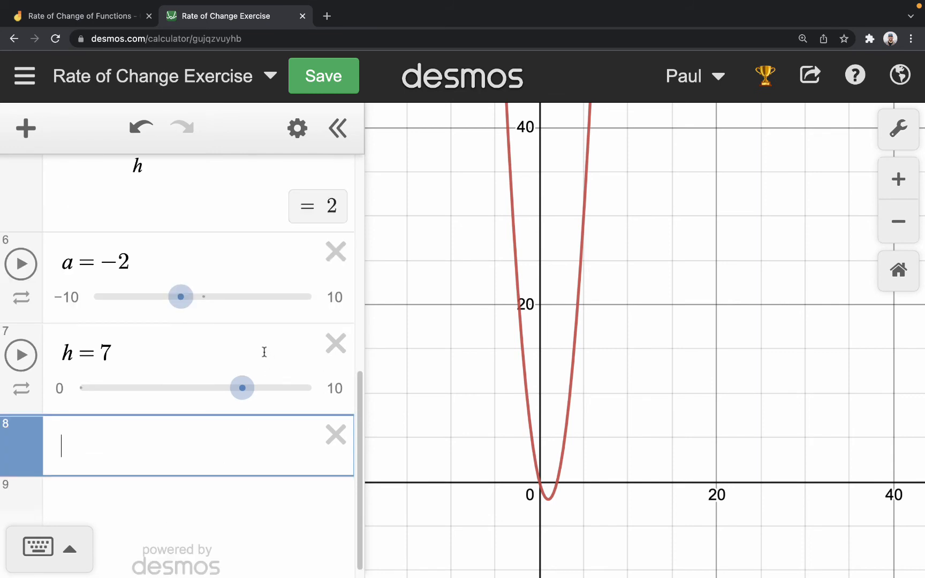
pyautogui.write('(a,f')
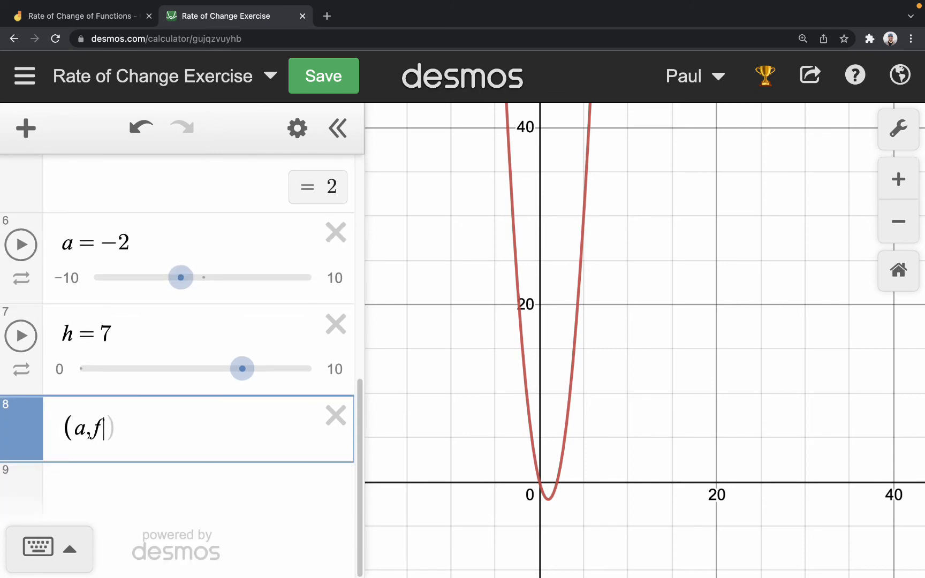
pyautogui.write('(a))')
pyautogui.press('Return')
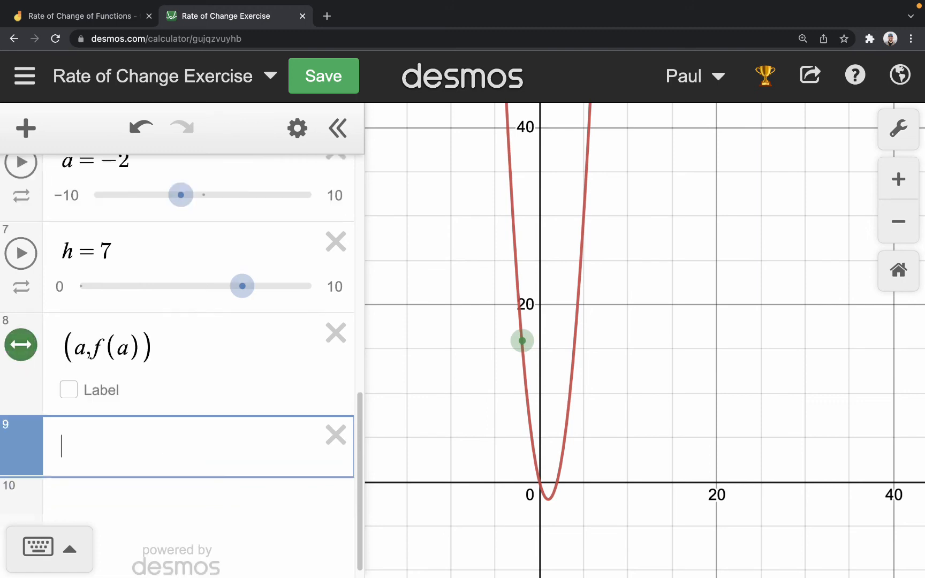
pyautogui.write('(a+')
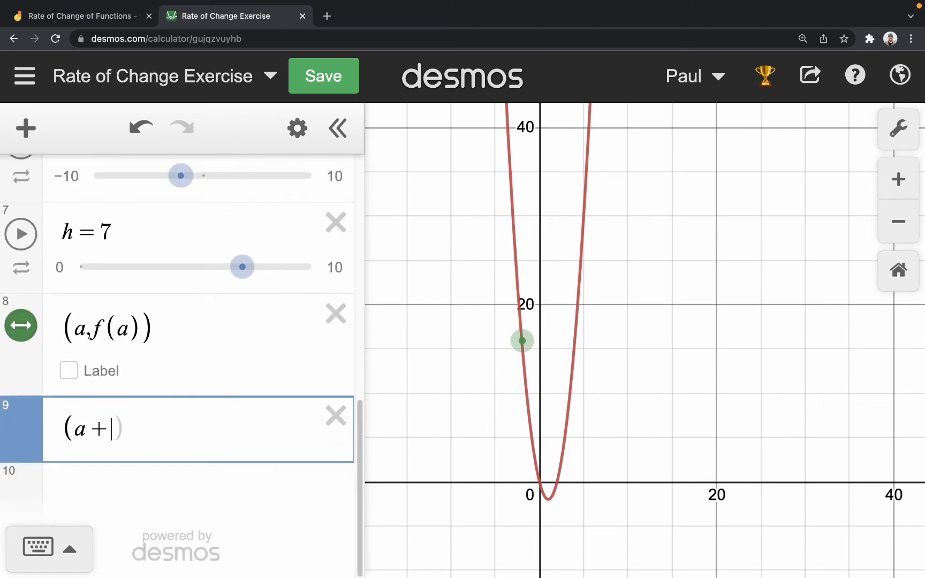
pyautogui.write('h,f(')
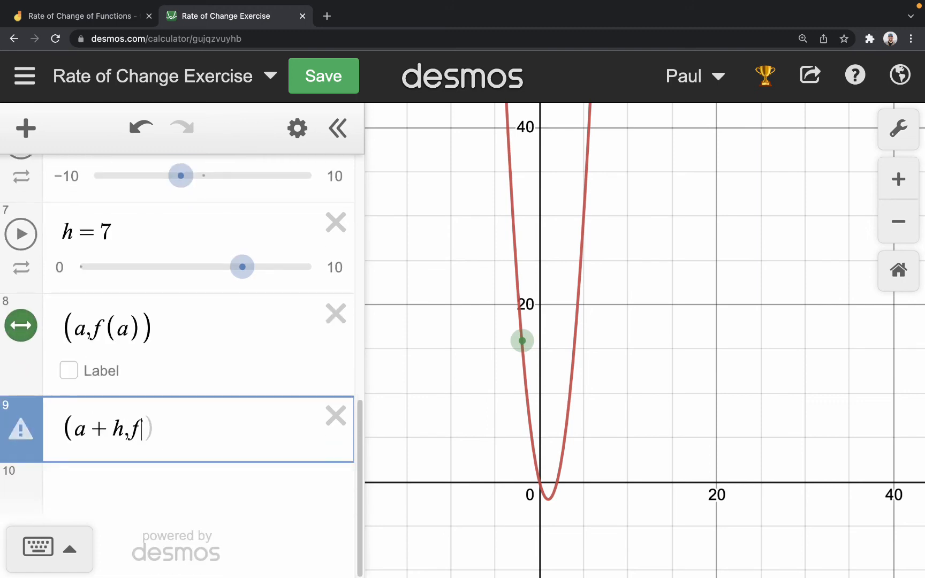
pyautogui.write('a+h))')
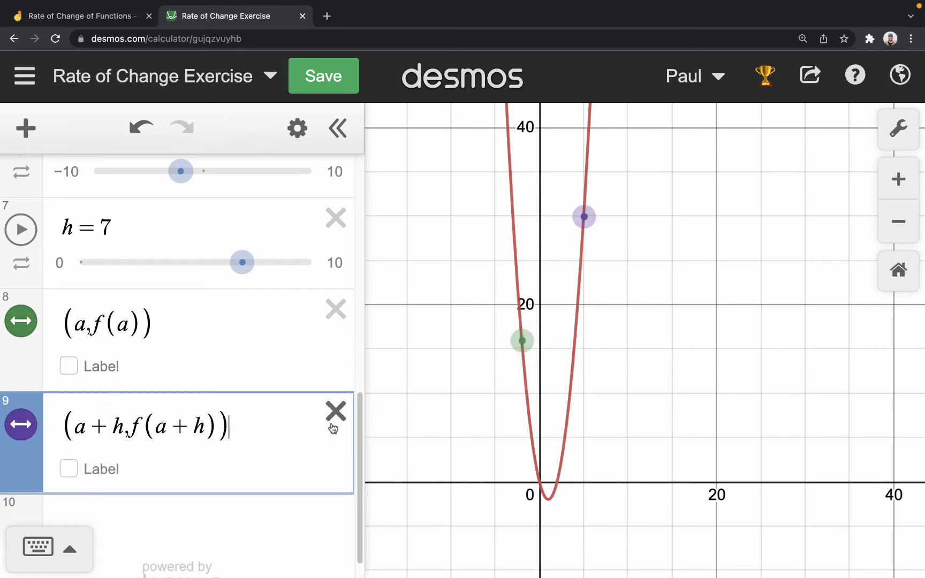
# - Move the point (a, f(a)) along the parabola to a = -2.4, and set the slider a back to -2
pyautogui.moveTo(519, 344)
pyautogui.mouseDown()
pyautogui.moveTo(480, 320)
pyautogui.moveTo(502, 324)
pyautogui.moveTo(520, 349)
pyautogui.moveTo(501, 341)
pyautogui.mouseUp()
pyautogui.scroll(5, 424, 327)
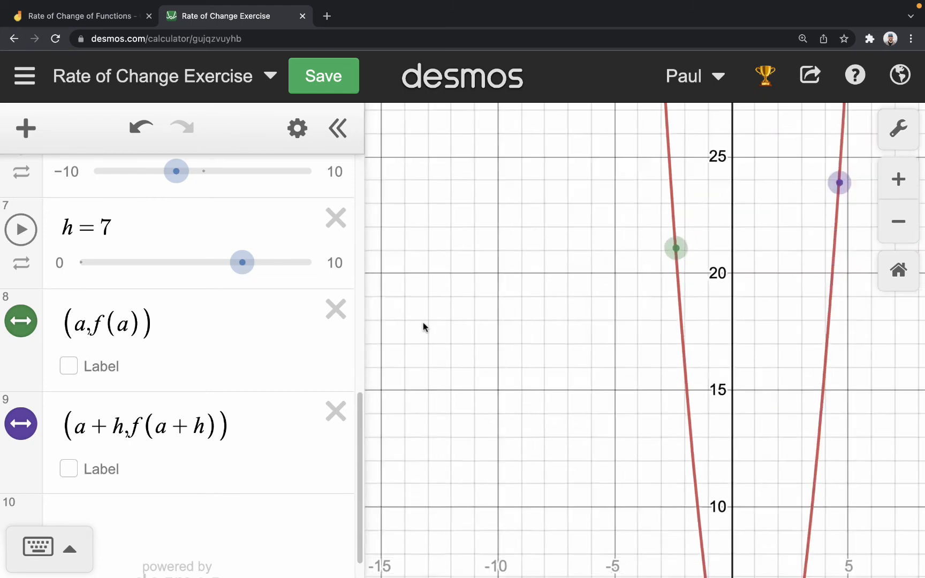
pyautogui.scroll(-3, 423, 326)
pyautogui.scroll(5, 241, 279)
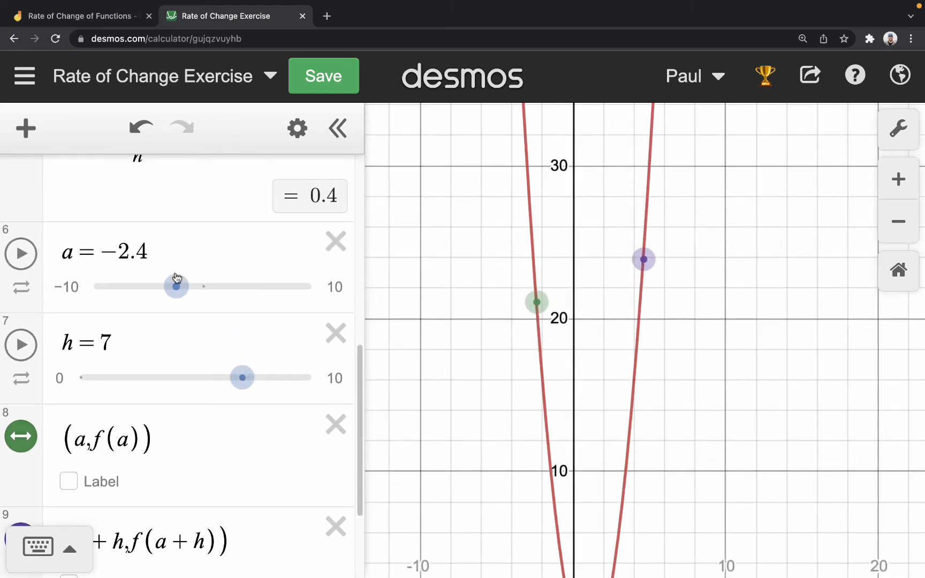
pyautogui.moveTo(176, 285)
pyautogui.mouseDown()
pyautogui.moveTo(168, 289)
pyautogui.moveTo(180, 290)
pyautogui.mouseUp()
# - Define the slope m = (f(a+h) - f(a))/h in the tenth expression line
pyautogui.scroll(-2, 257, 326)
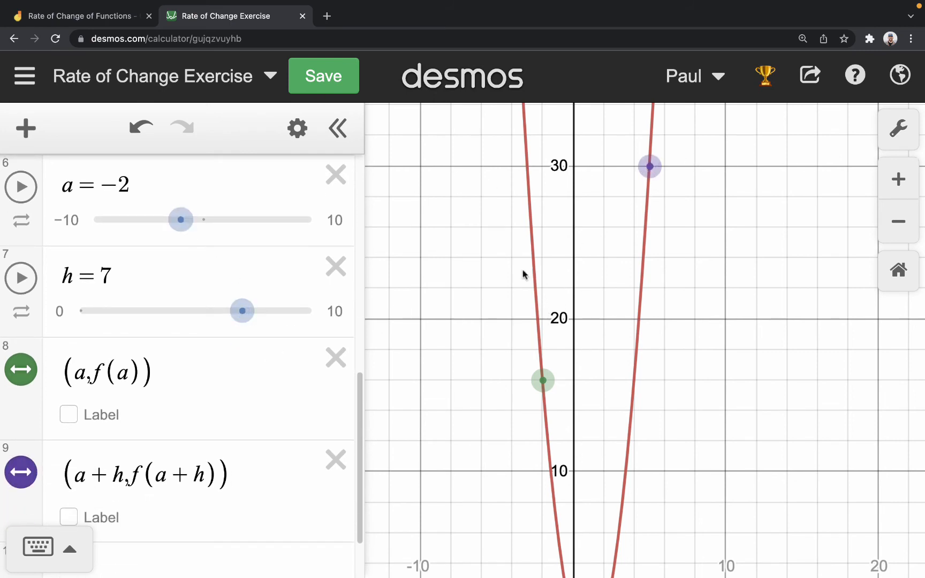
pyautogui.scroll(-2, 183, 319)
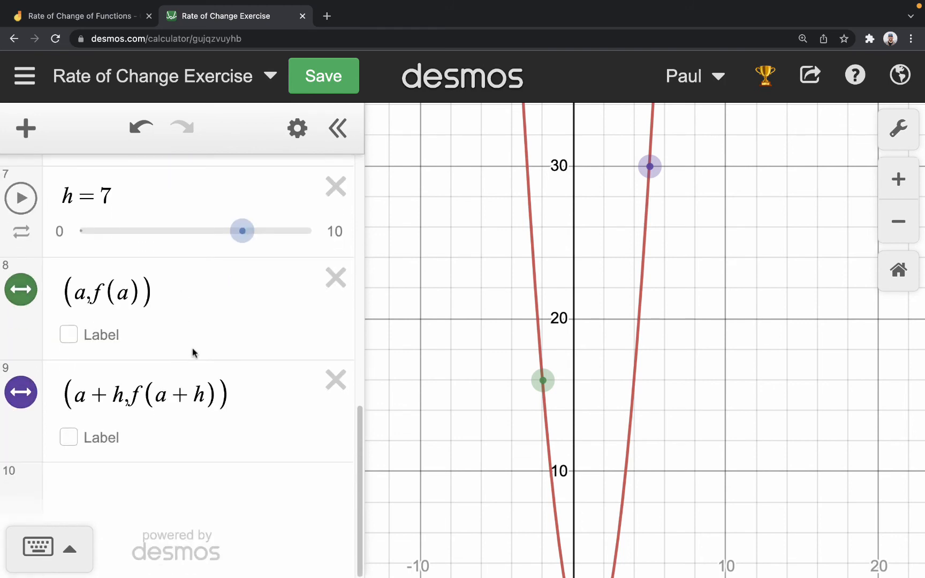
pyautogui.click(104, 485)
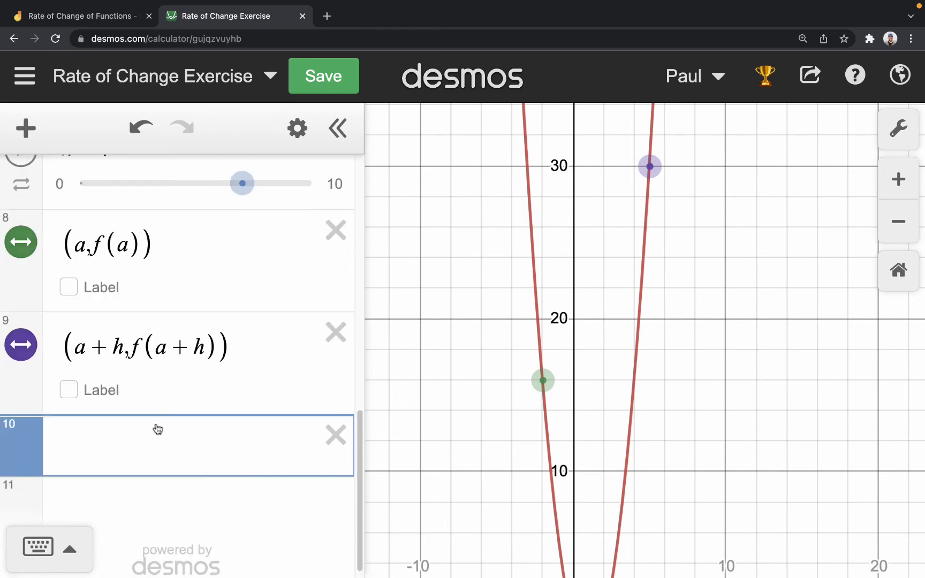
pyautogui.write('m=')
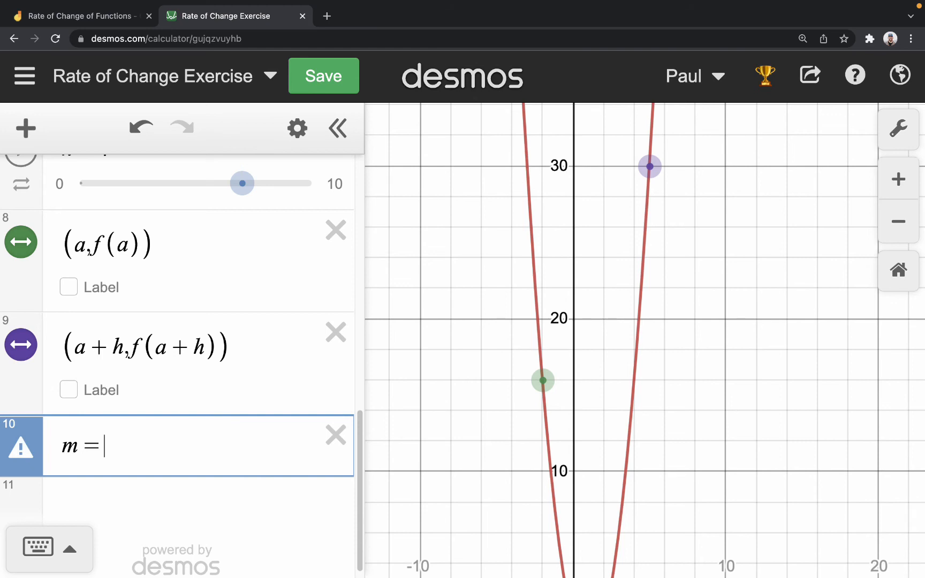
pyautogui.write('/')
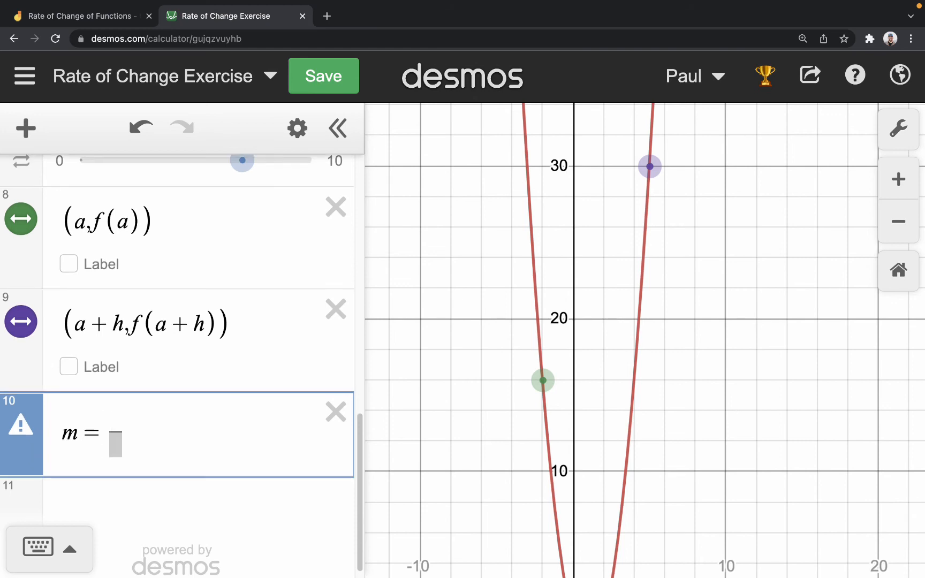
pyautogui.write('f(')
pyautogui.write('a+h)')
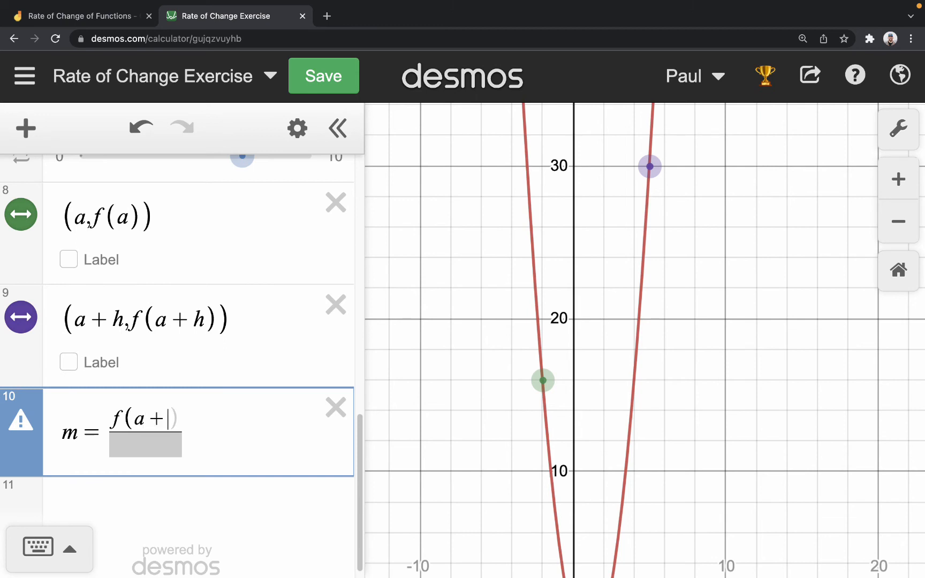
pyautogui.write('-f(a)')
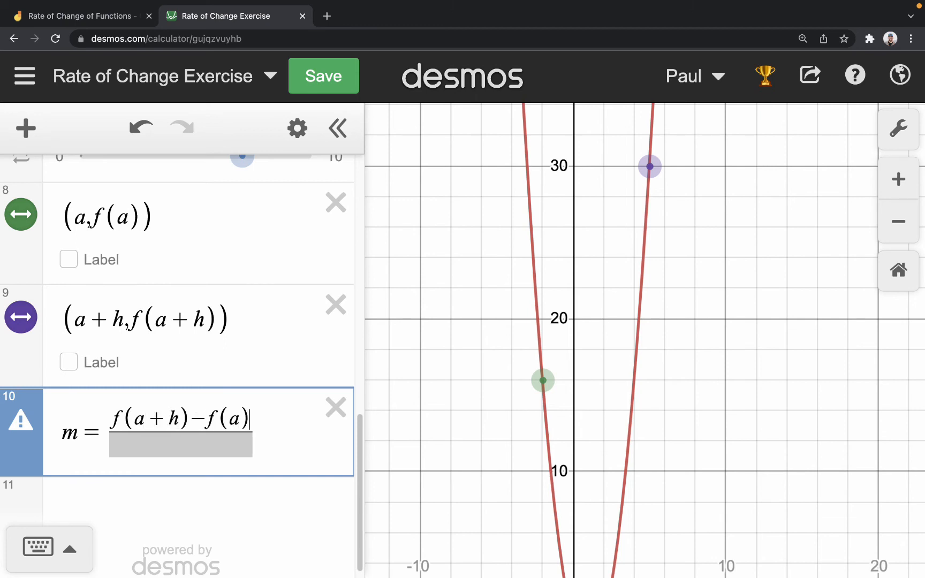
pyautogui.press('Down')
pyautogui.write('h')
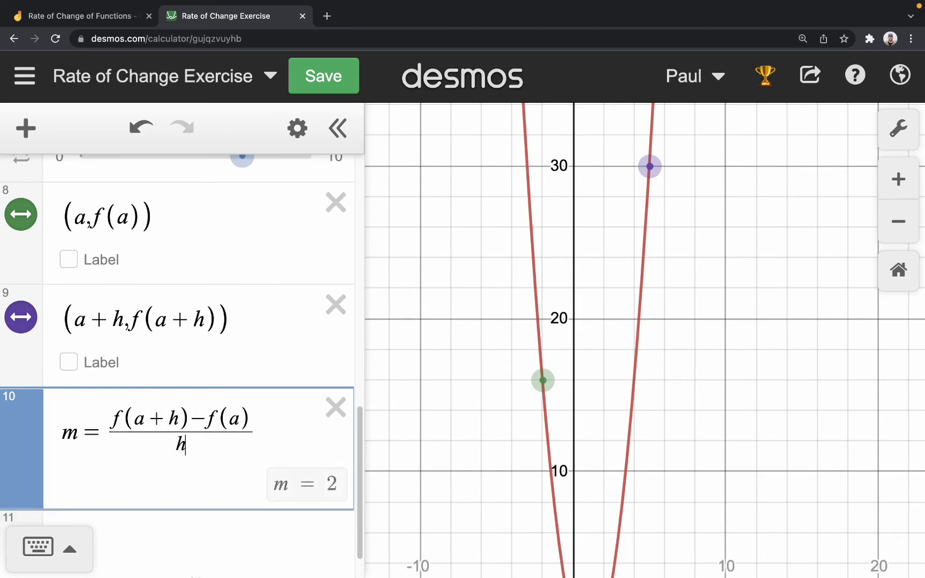
# - Define the intercept b = f(a) - m·a in the eleventh line and graph the secant line y = mx + b in the twelfth
pyautogui.scroll(-2, 153, 438)
pyautogui.click(132, 493)
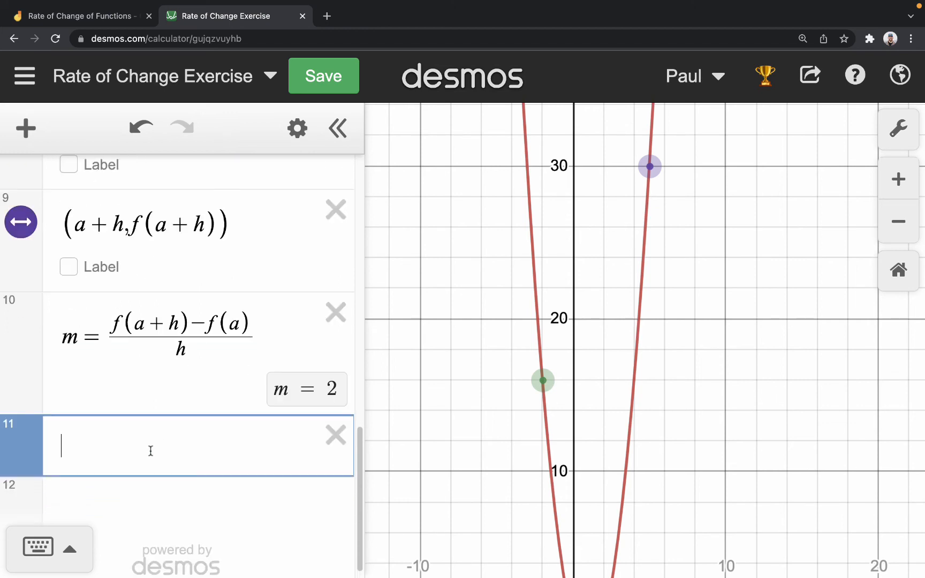
pyautogui.write('b=')
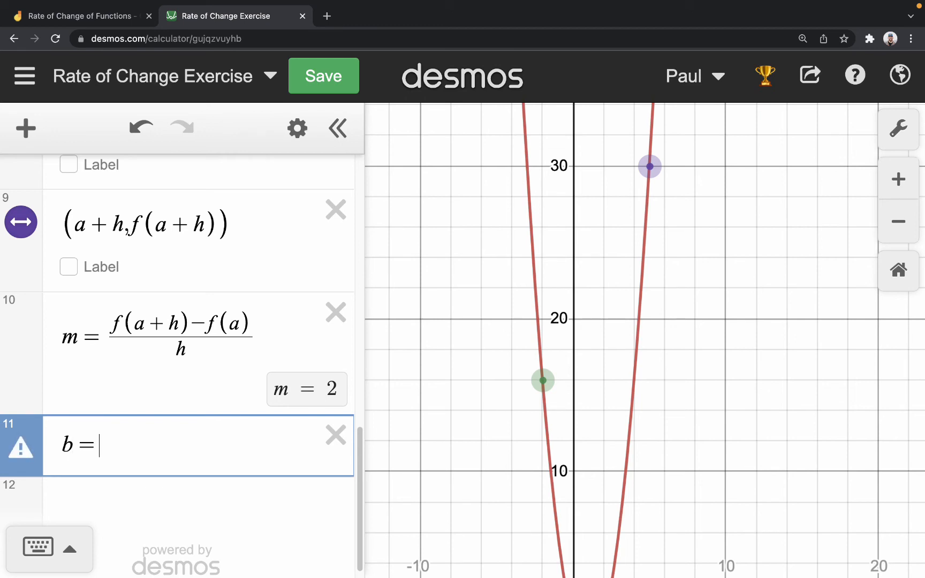
pyautogui.write('f(a)')
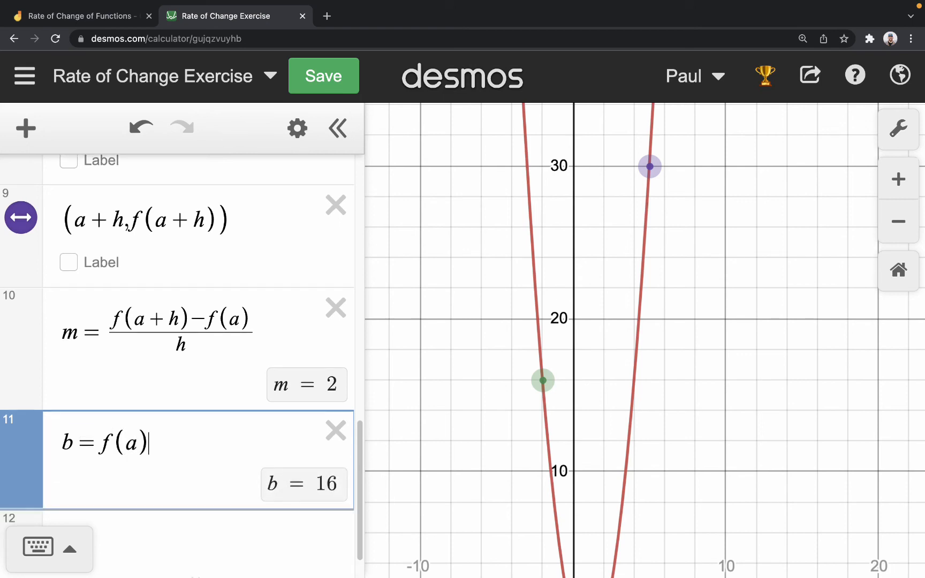
pyautogui.write('-')
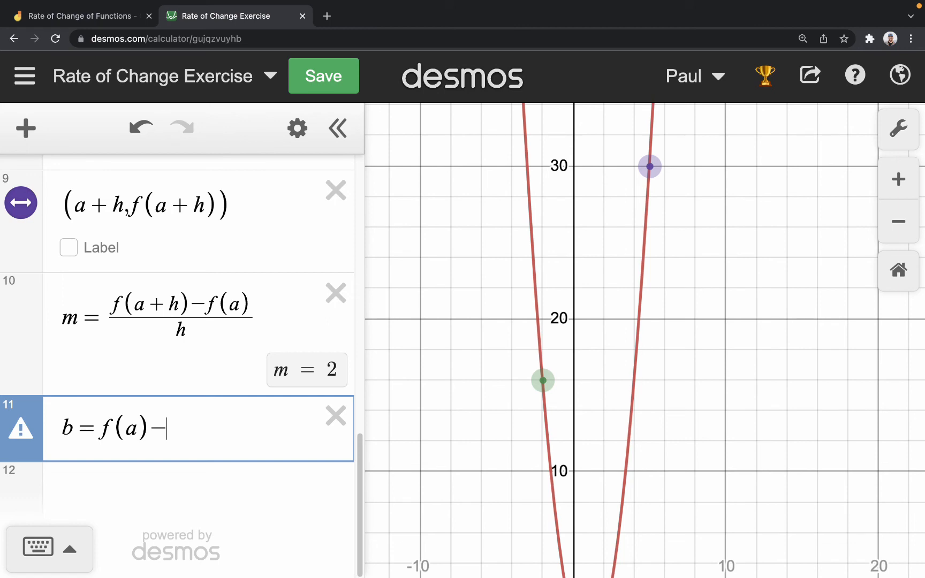
pyautogui.write('m*')
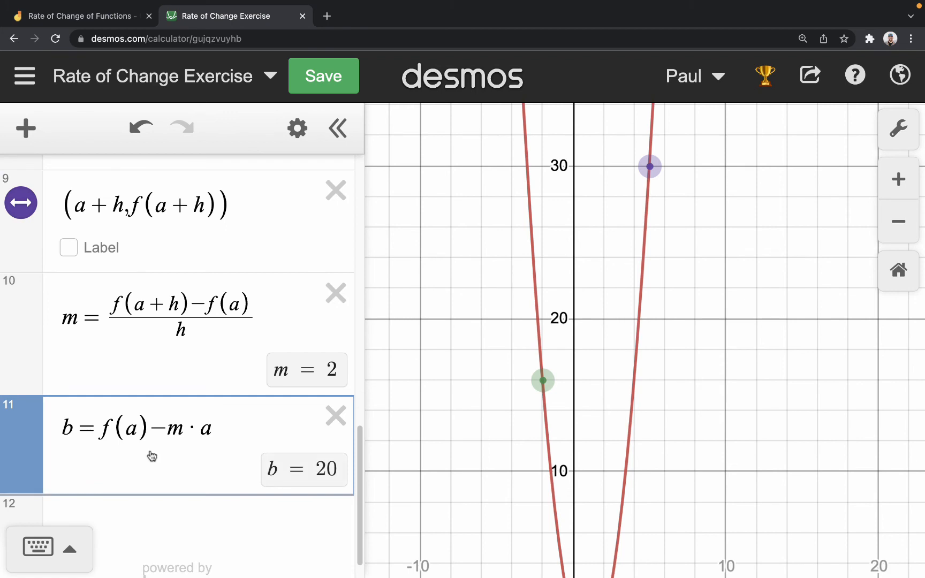
pyautogui.click(120, 516)
pyautogui.write('y=mx+b')
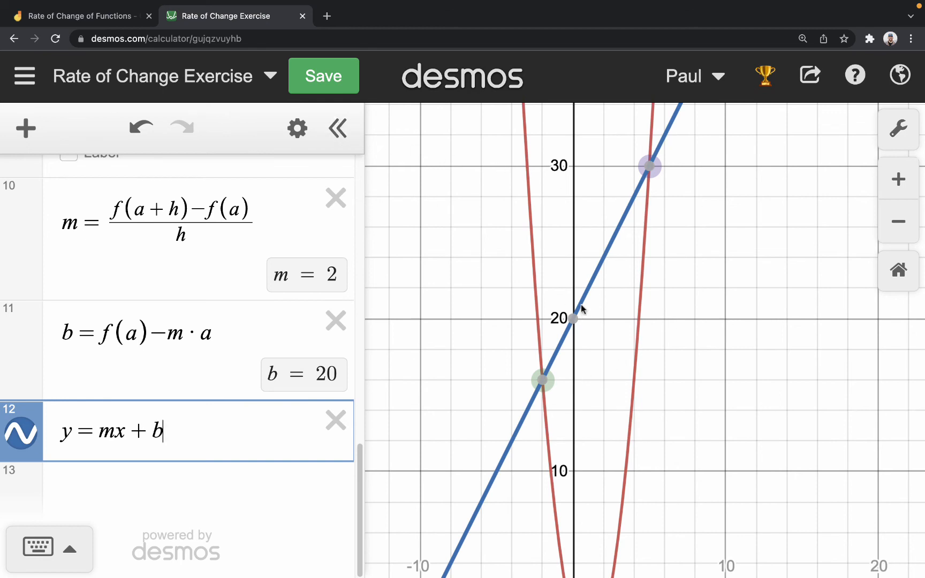
# - Change the colour of the points (a, f(a)) and (a+h, f(a+h)) to black
pyautogui.click(293, 129)
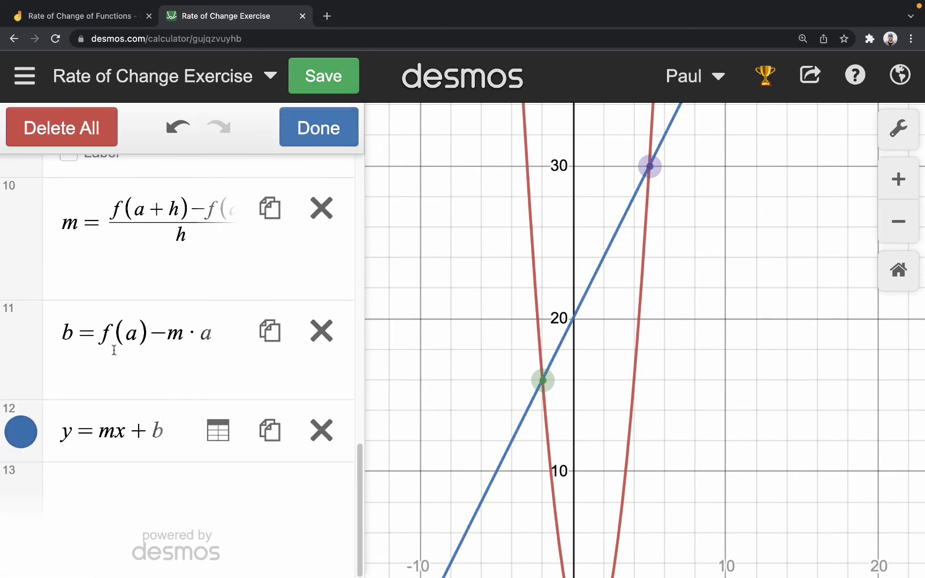
pyautogui.scroll(5, 119, 349)
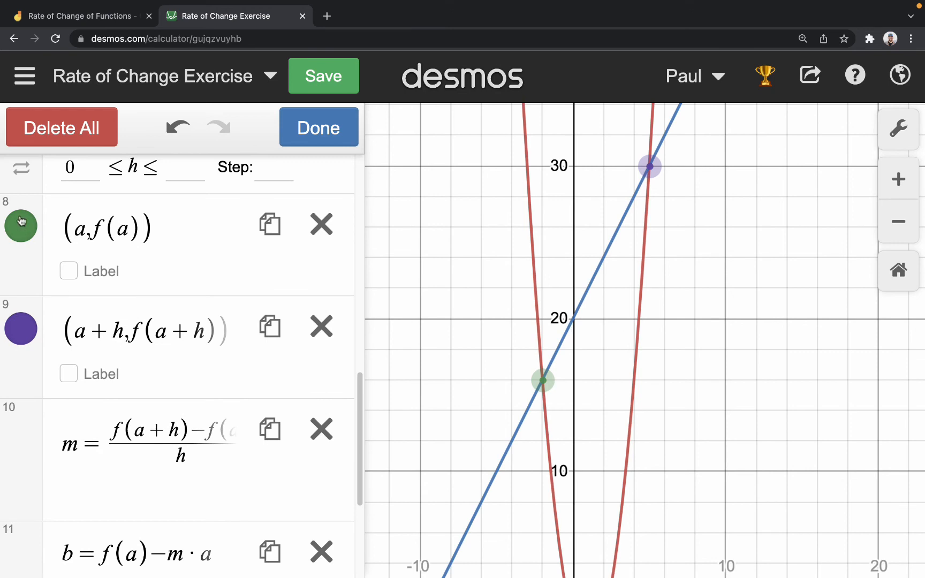
pyautogui.click(20, 225)
pyautogui.click(286, 306)
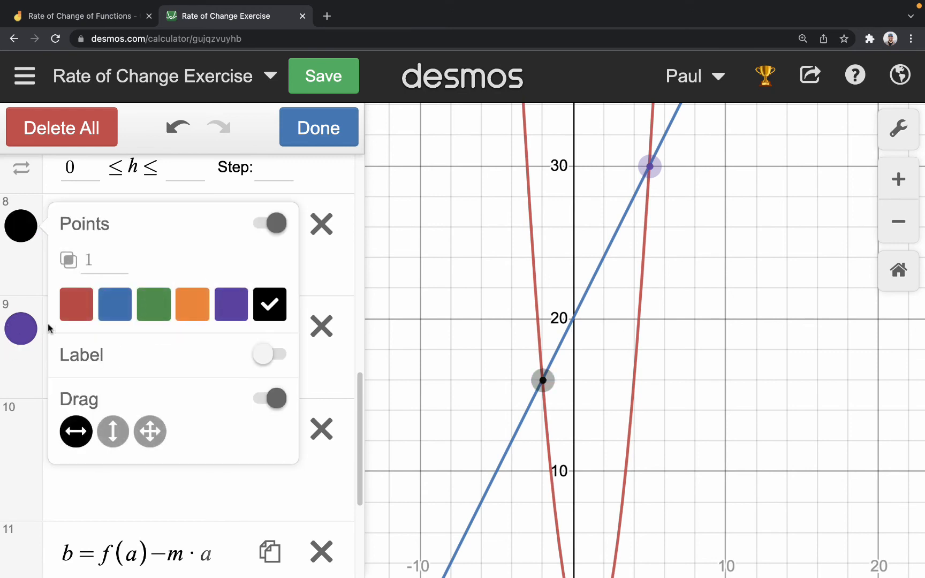
pyautogui.click(29, 329)
pyautogui.click(29, 329)
pyautogui.click(269, 407)
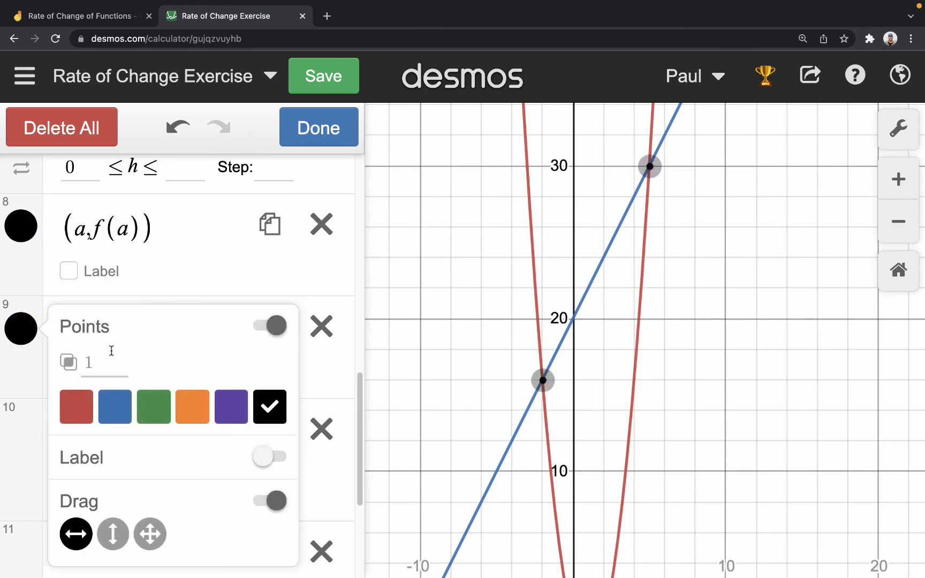
# - Format the secant line y = mx + b as a black dotted line and finish editing the expression list
pyautogui.click(24, 431)
pyautogui.scroll(-4, 24, 437)
pyautogui.click(29, 435)
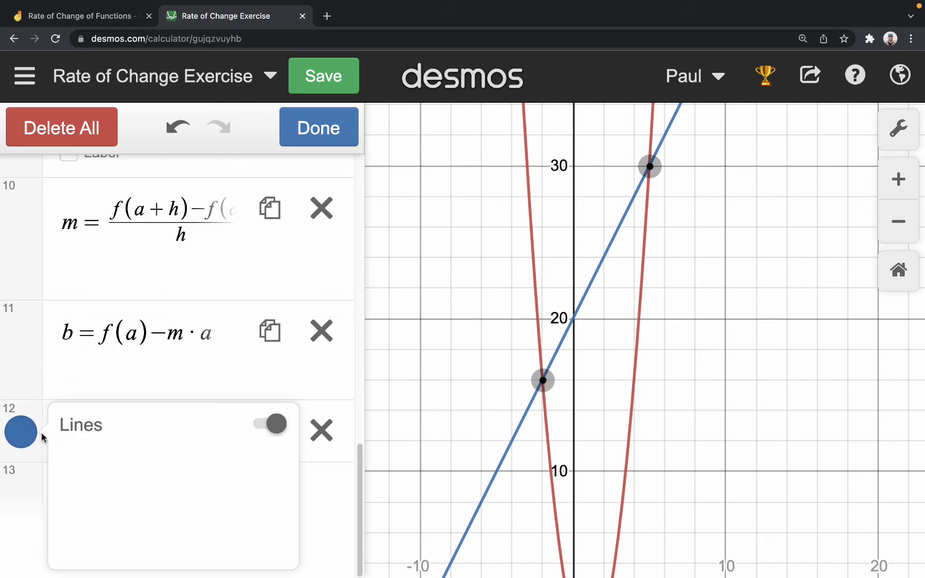
pyautogui.click(268, 464)
pyautogui.click(269, 541)
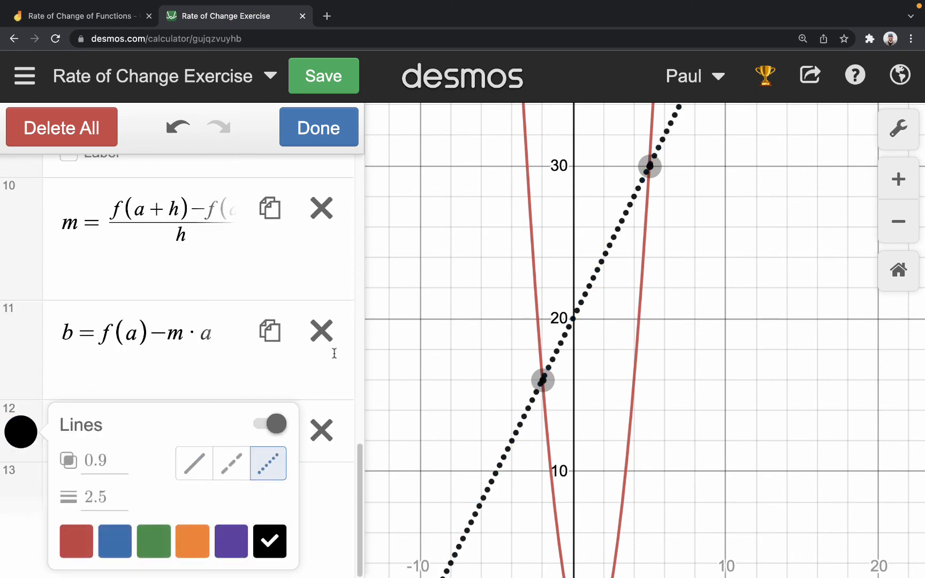
pyautogui.click(343, 137)
# - Move the point (a+h, f(a+h)) down the parabola to h = 6.6, and the point (a, f(a)) up to a = -3.1
pyautogui.scroll(-3, 633, 241)
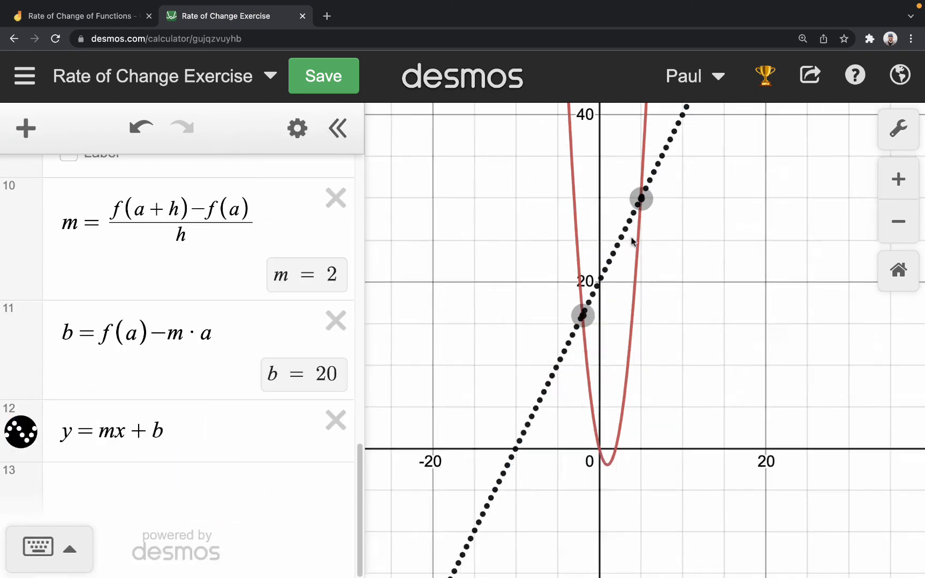
pyautogui.scroll(-2, 633, 241)
pyautogui.moveTo(698, 267); pyautogui.dragTo(685, 303)
pyautogui.moveTo(622, 249); pyautogui.dragTo(621, 285)
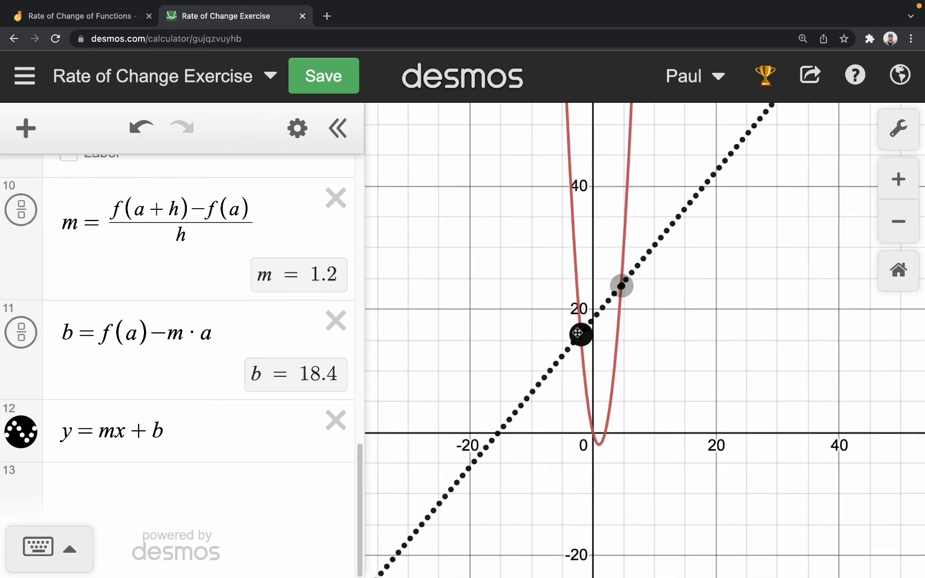
pyautogui.moveTo(577, 332); pyautogui.dragTo(573, 248)
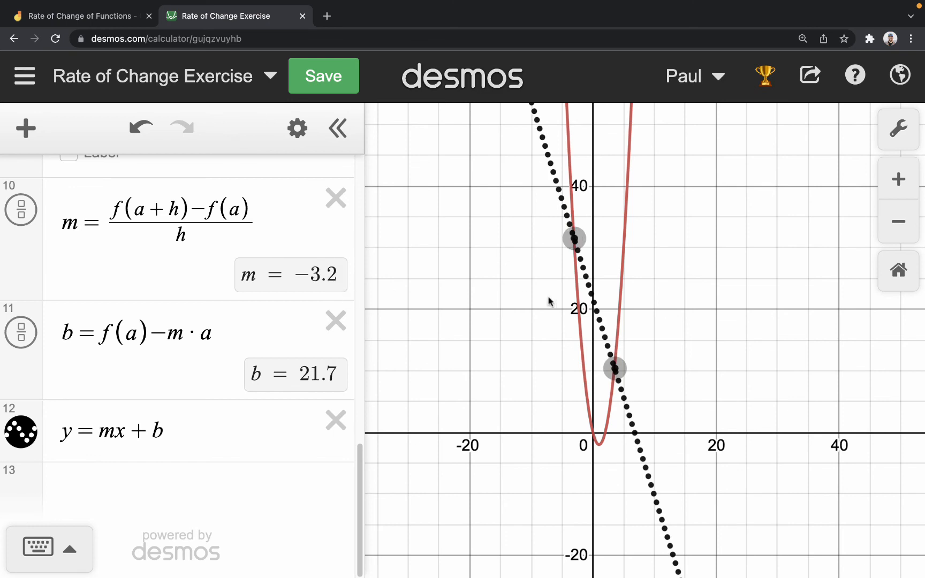
# - Try the sliders at about a = -7.2 and h = 9.8, and set them back to a = -2 and h = 7
pyautogui.scroll(8, 233, 262)
pyautogui.scroll(1, 235, 273)
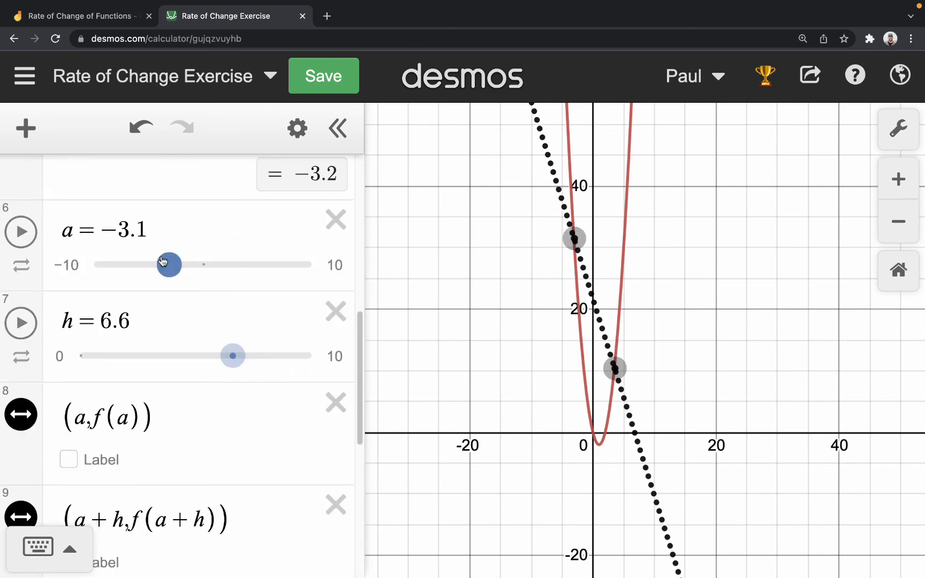
pyautogui.moveTo(169, 264); pyautogui.dragTo(118, 268)
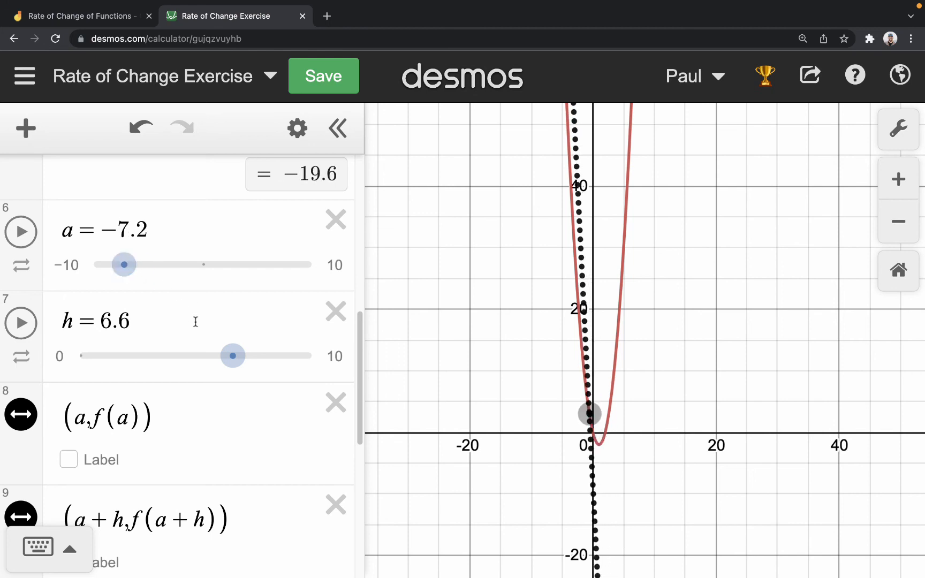
pyautogui.moveTo(233, 356); pyautogui.dragTo(306, 356)
pyautogui.scroll(3, 285, 324)
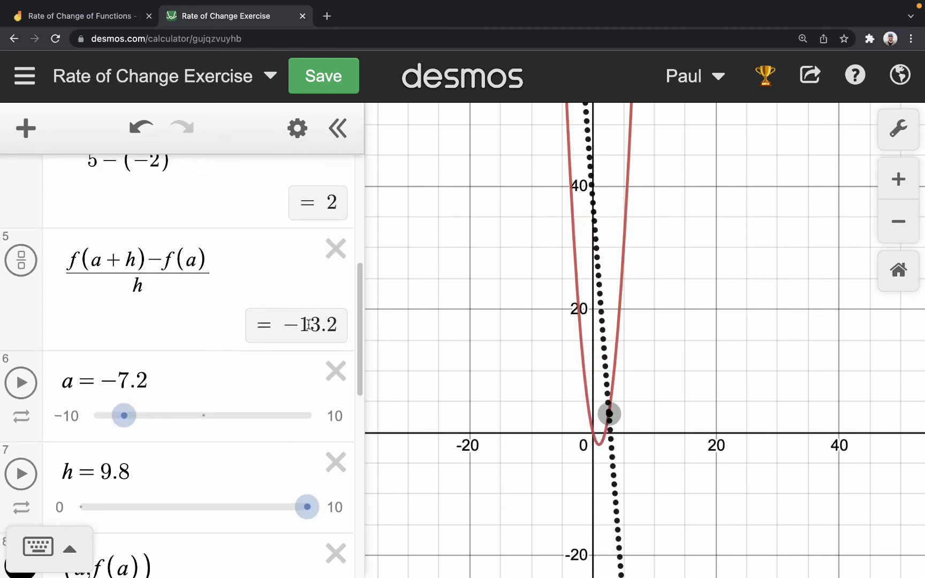
pyautogui.moveTo(124, 416); pyautogui.dragTo(180, 416)
pyautogui.moveTo(307, 507); pyautogui.dragTo(242, 507)
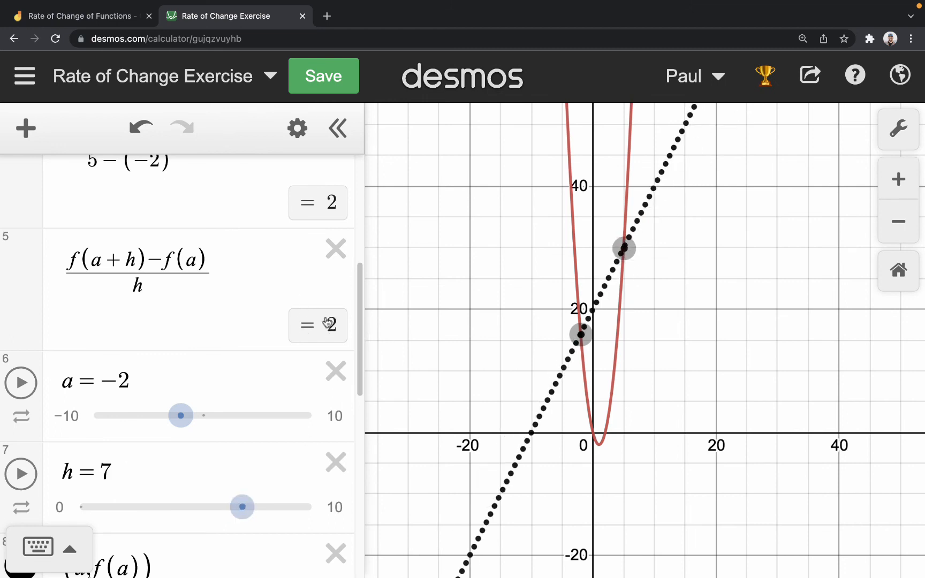
# - Switch to the Jamboard and go to the third frame to review the simplified difference quotient
pyautogui.click(88, 21)
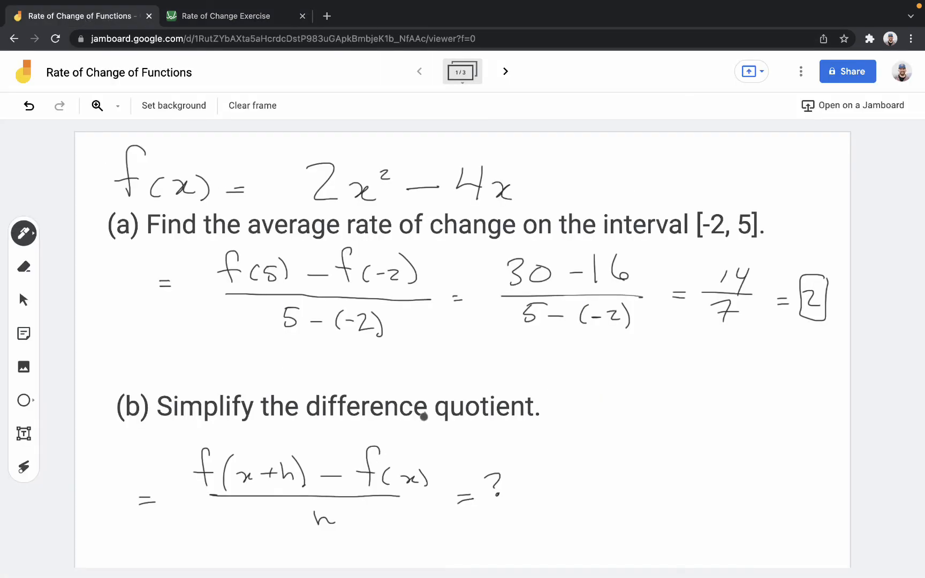
pyautogui.click(505, 71)
pyautogui.click(505, 71)
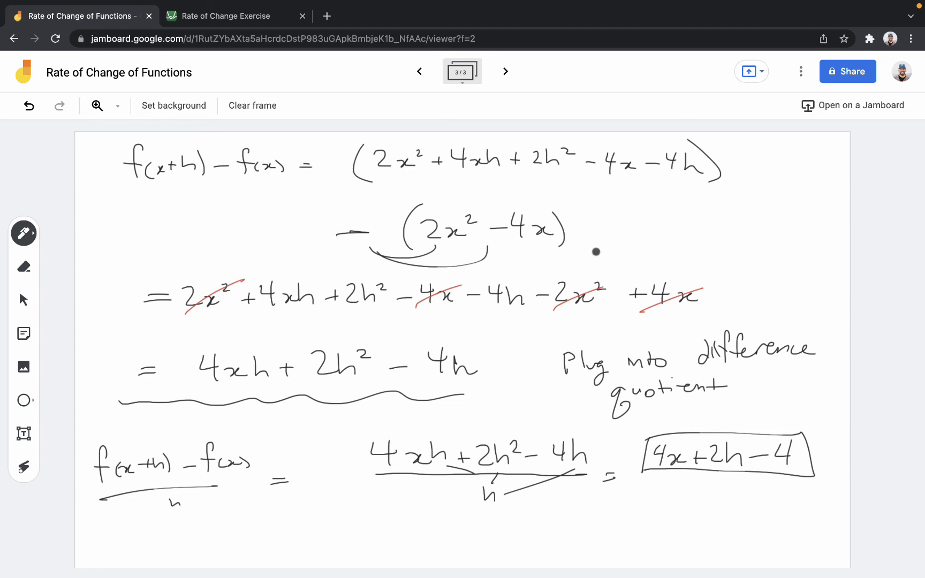
# - Return to the Desmos graph, move the point (a+h, f(a+h)) onto (a, f(a)) so that h = 0, and magnify the graph around it
pyautogui.click(211, 12)
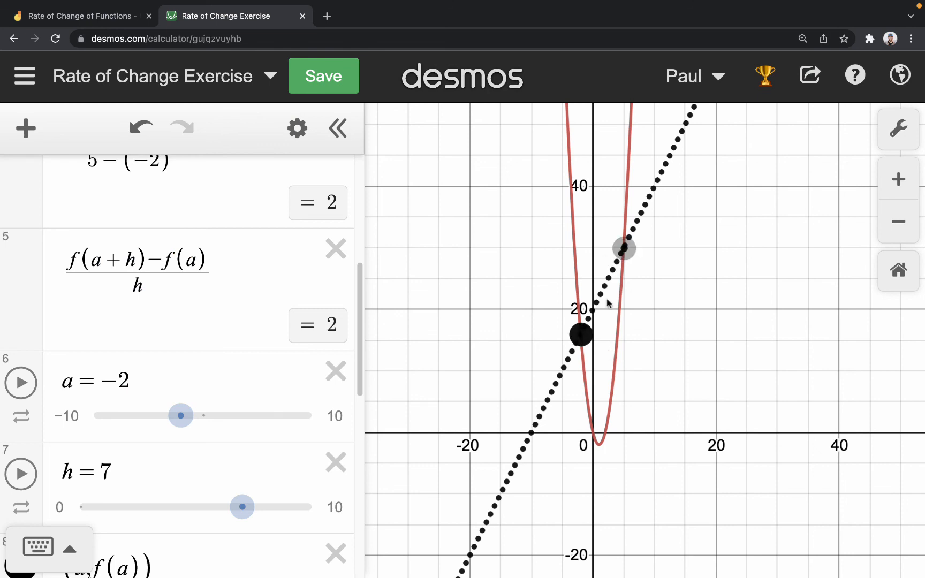
pyautogui.moveTo(624, 249); pyautogui.dragTo(580, 334)
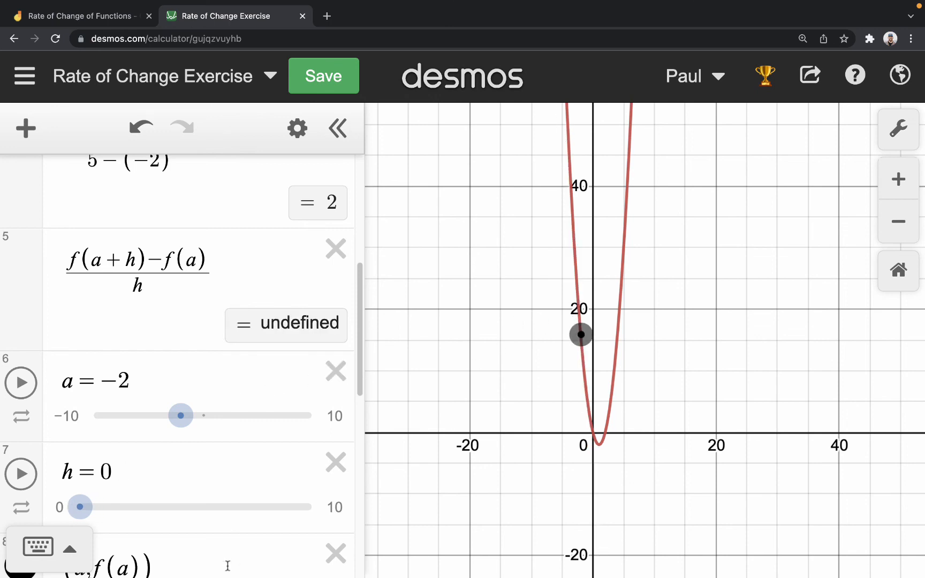
pyautogui.moveTo(145, 286); pyautogui.dragTo(130, 286)
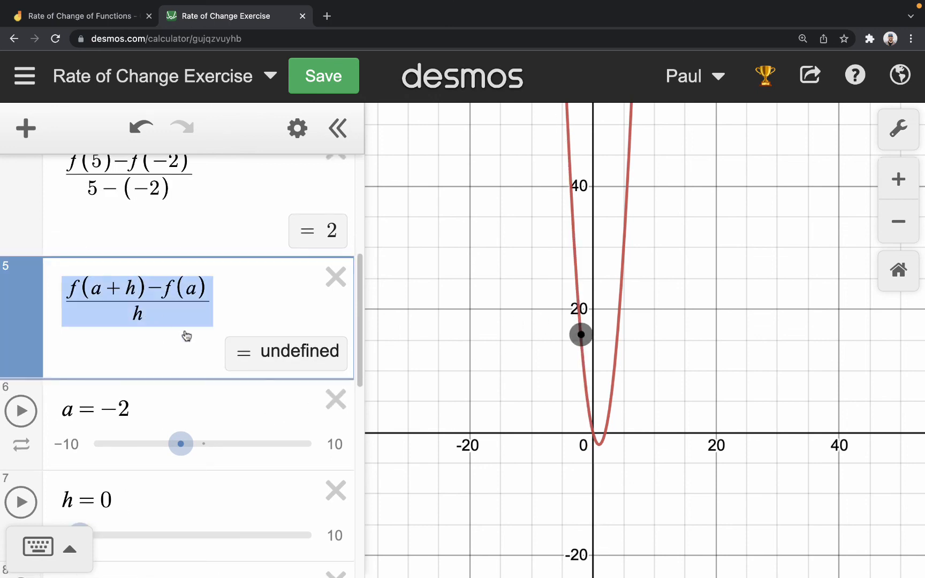
pyautogui.scroll(15, 603, 341)
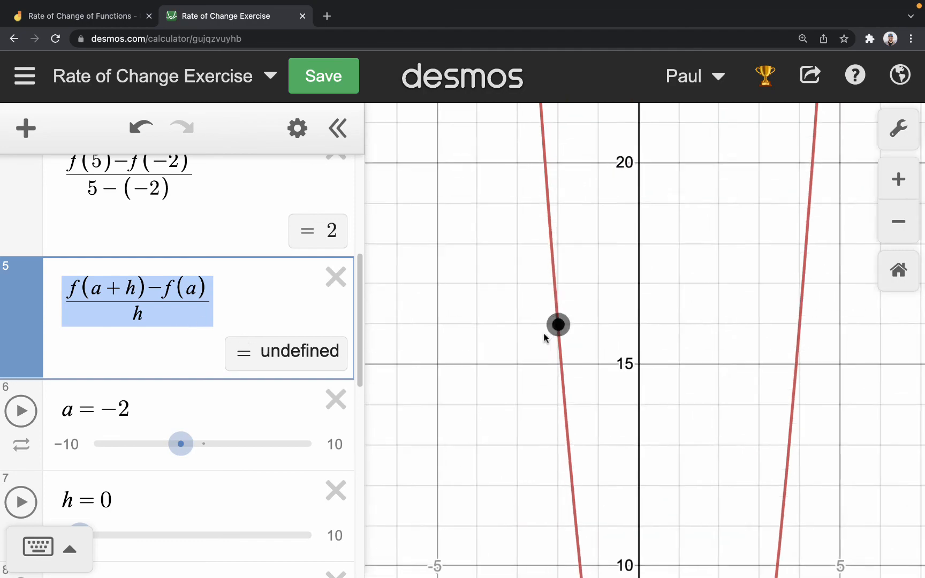
pyautogui.scroll(20, 597, 305)
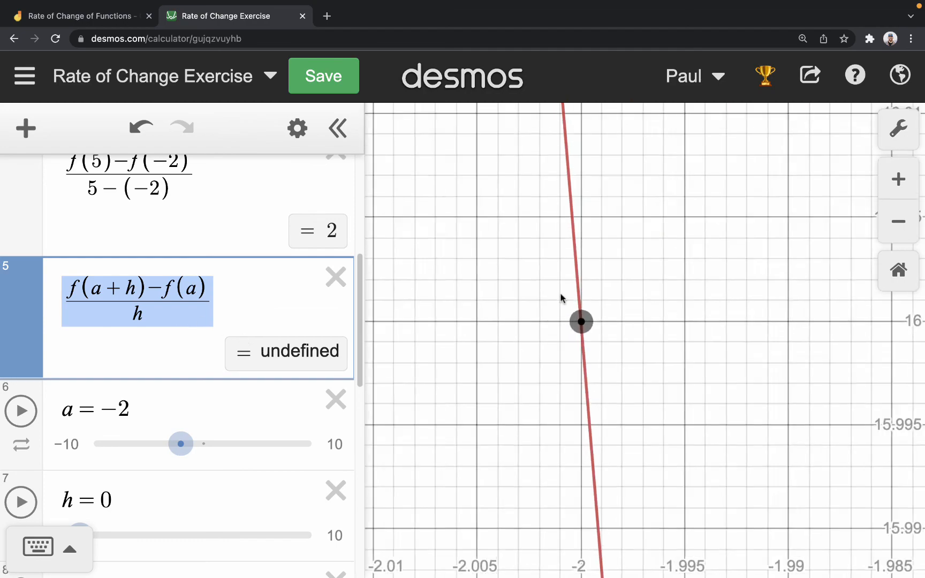
pyautogui.scroll(10, 584, 386)
pyautogui.moveTo(802, 354); pyautogui.dragTo(699, 332)
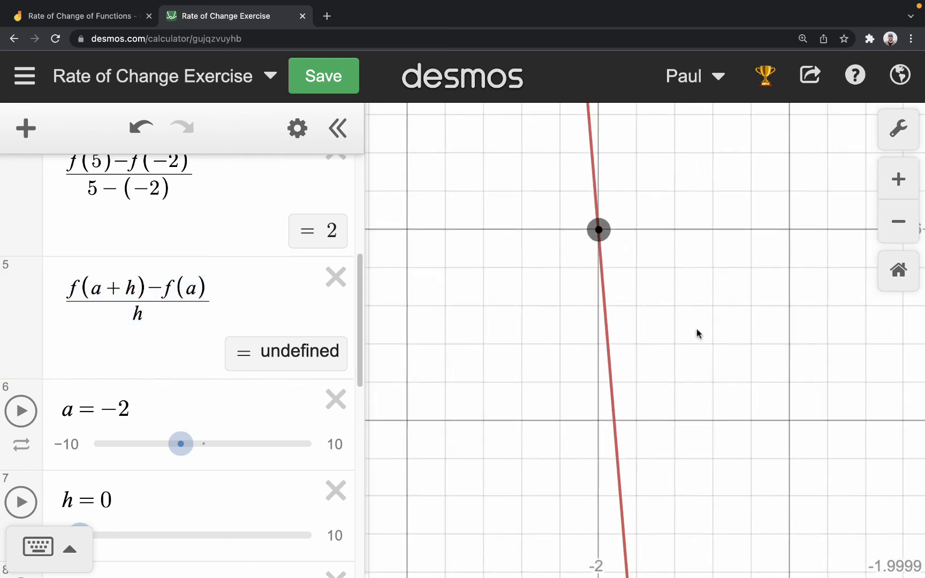
pyautogui.moveTo(601, 257); pyautogui.dragTo(586, 239)
# - Set the slider value h to 0.000001 in the seventh expression line
pyautogui.click(116, 503)
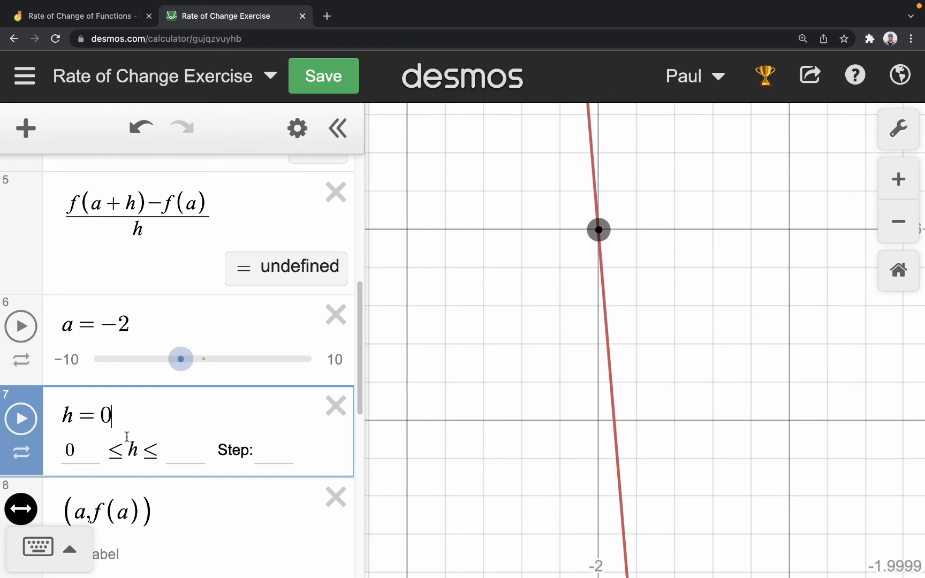
pyautogui.write('3')
pyautogui.press('BackSpace')
pyautogui.write('.000001')
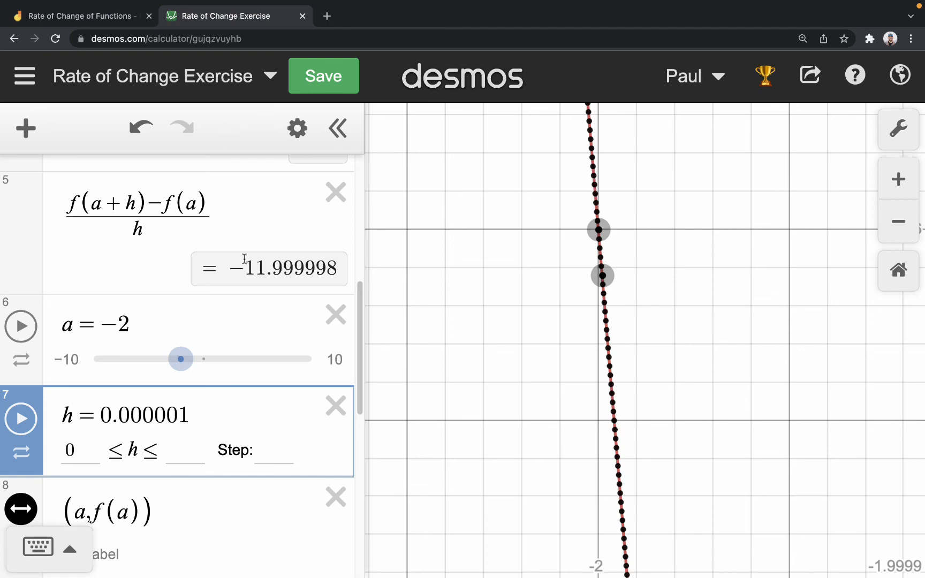
# - Highlight the difference quotient's result and compare it with the simplified form 4x + 2h - 4 on the Jamboard, returning to Desmos
pyautogui.moveTo(231, 268); pyautogui.dragTo(338, 266)
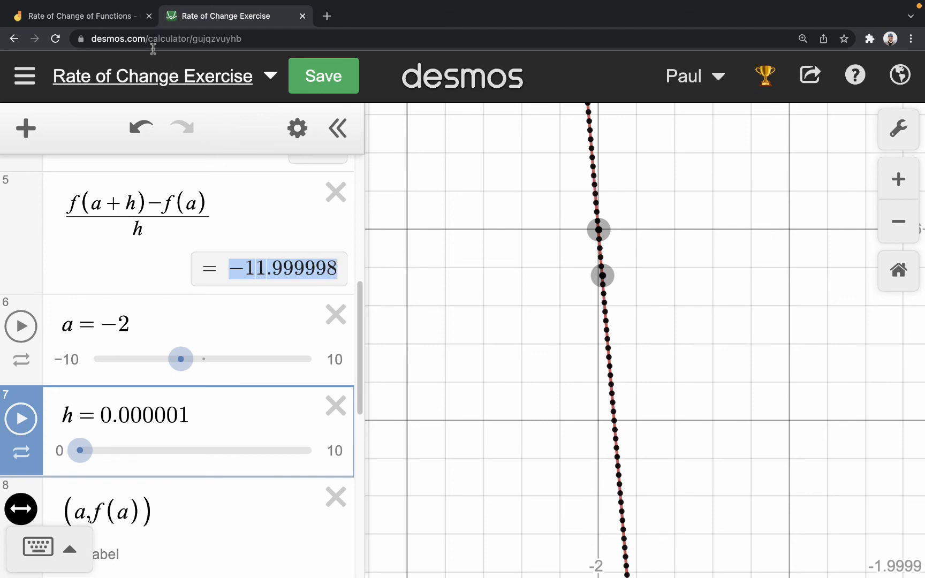
pyautogui.click(111, 19)
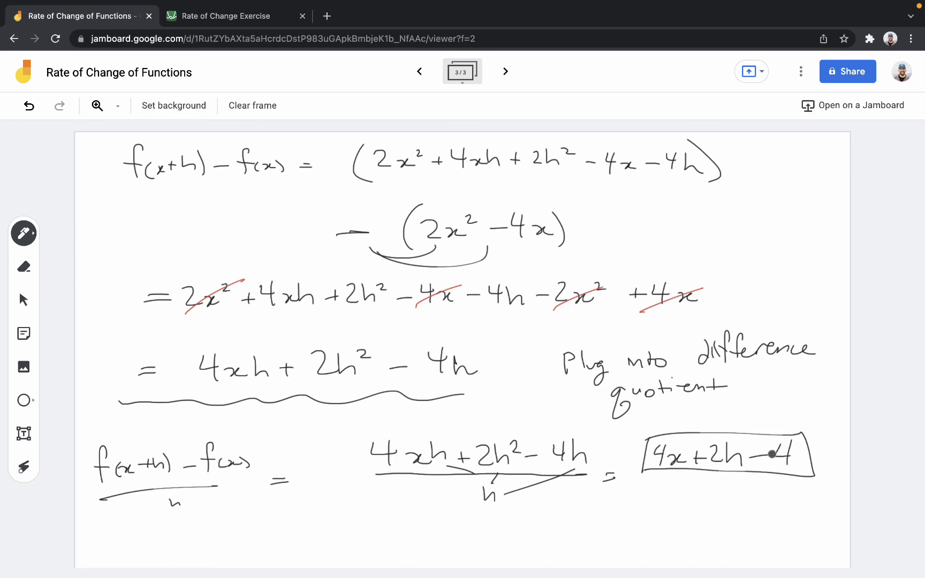
pyautogui.click(248, 19)
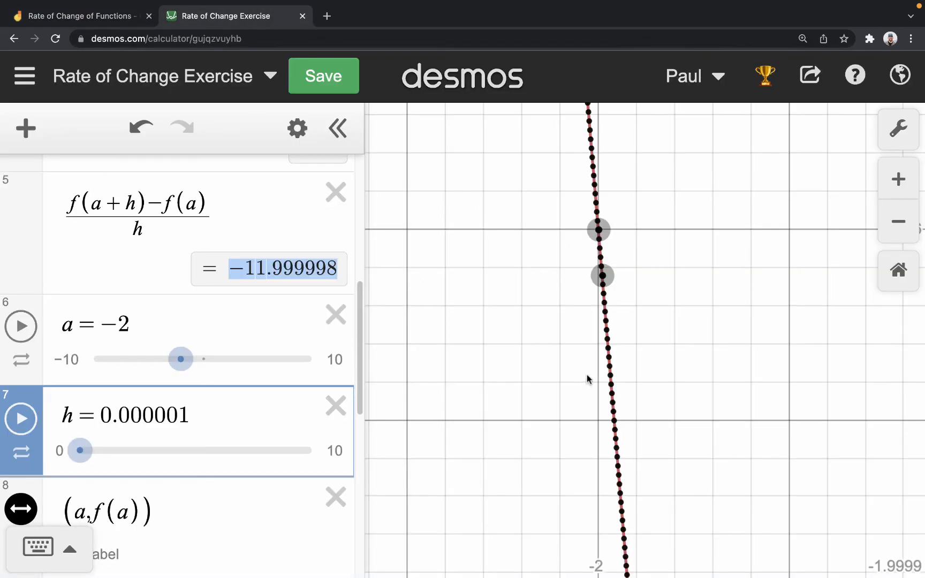
# - Move the point (a+h, f(a+h)) closer to (a, f(a)) so that h = 0.0000007
pyautogui.moveTo(603, 278)
pyautogui.mouseDown()
pyautogui.moveTo(598, 240)
pyautogui.moveTo(617, 315)
pyautogui.moveTo(599, 230)
pyautogui.moveTo(602, 264)
pyautogui.mouseUp()
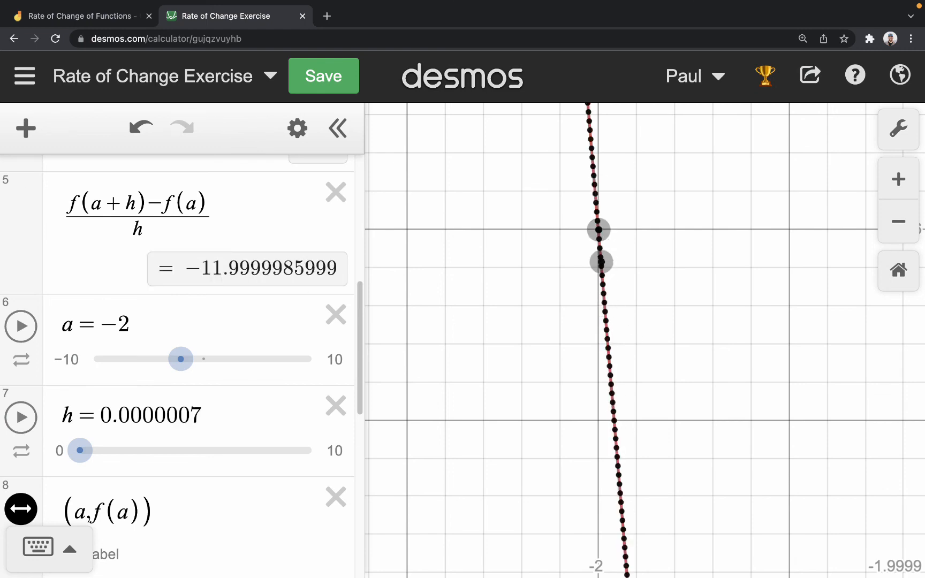
pyautogui.press('super+Tab')
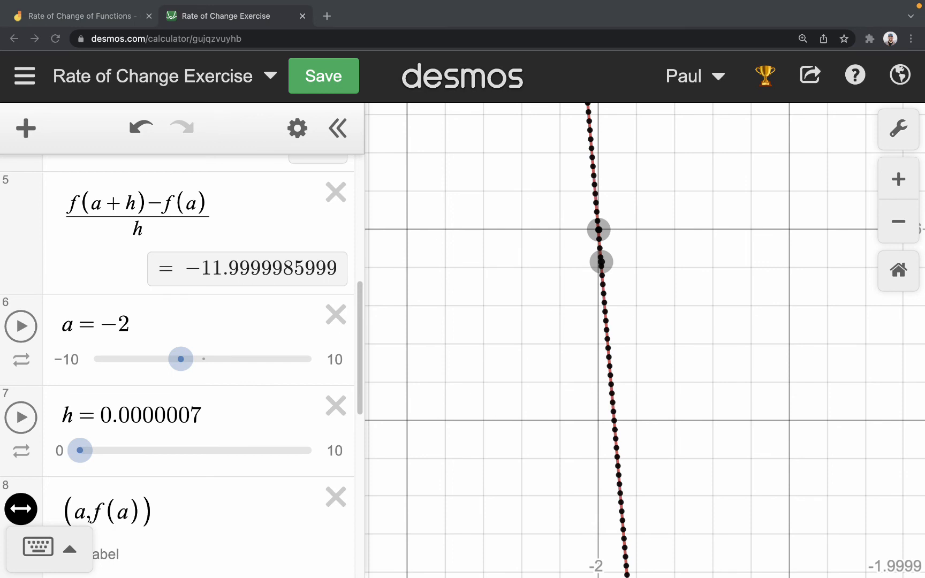